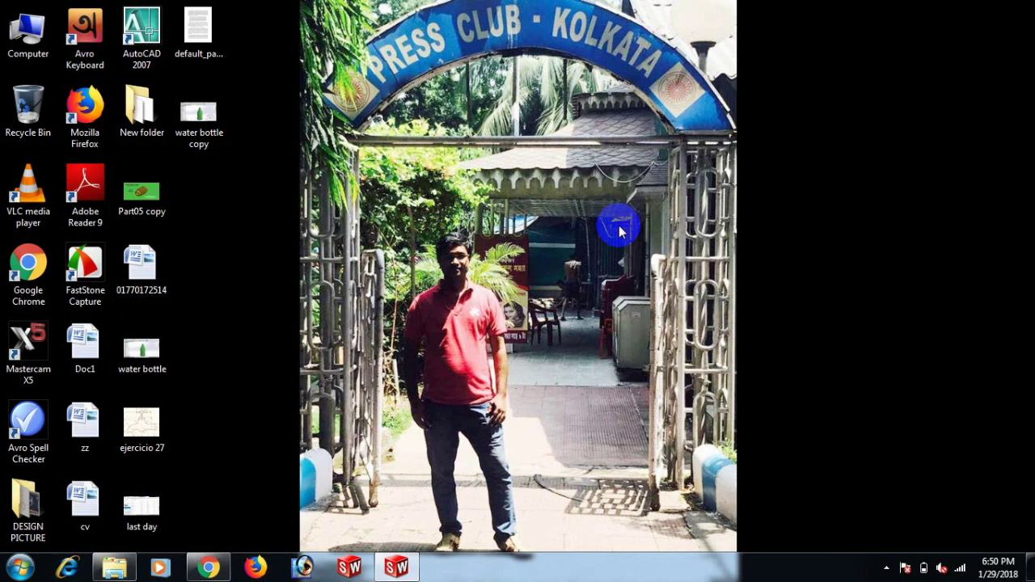
Create a new Part document (Part2) from File > New.
left_click(398, 567)
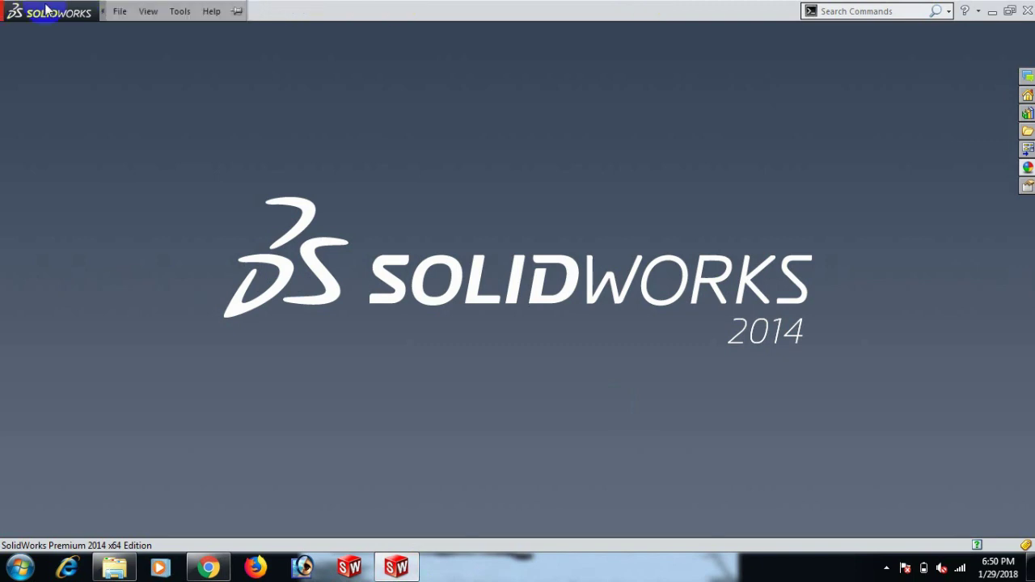
left_click(120, 10)
left_click(125, 31)
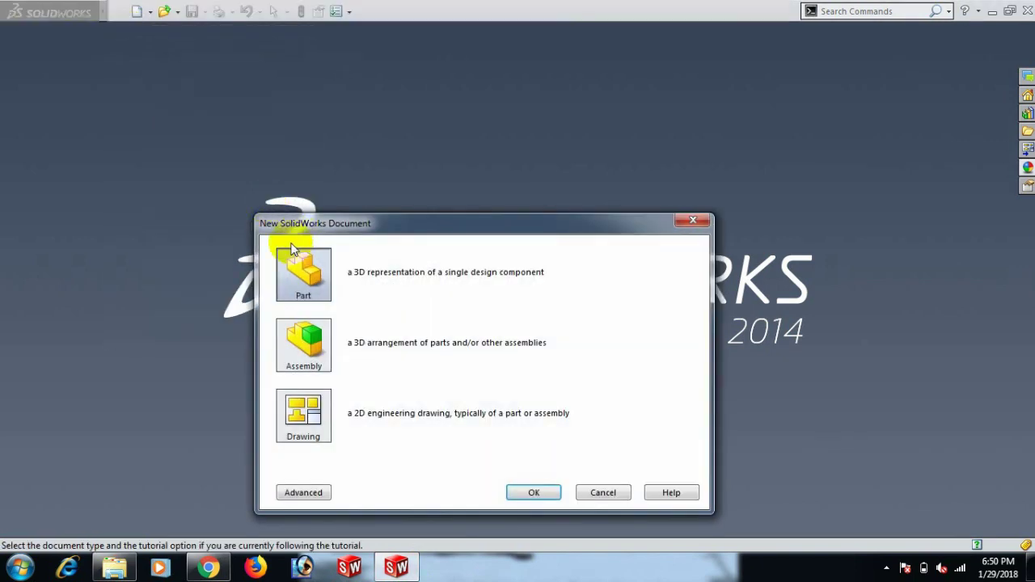
left_click(530, 492)
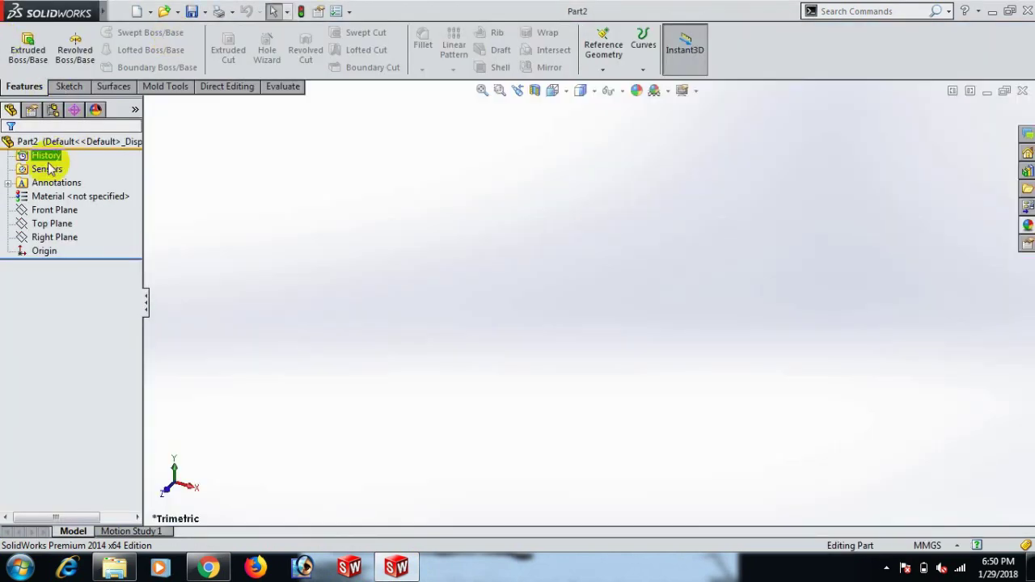
Start a sketch on the Front Plane with the Line tool active.
left_click(53, 210)
left_click(71, 193)
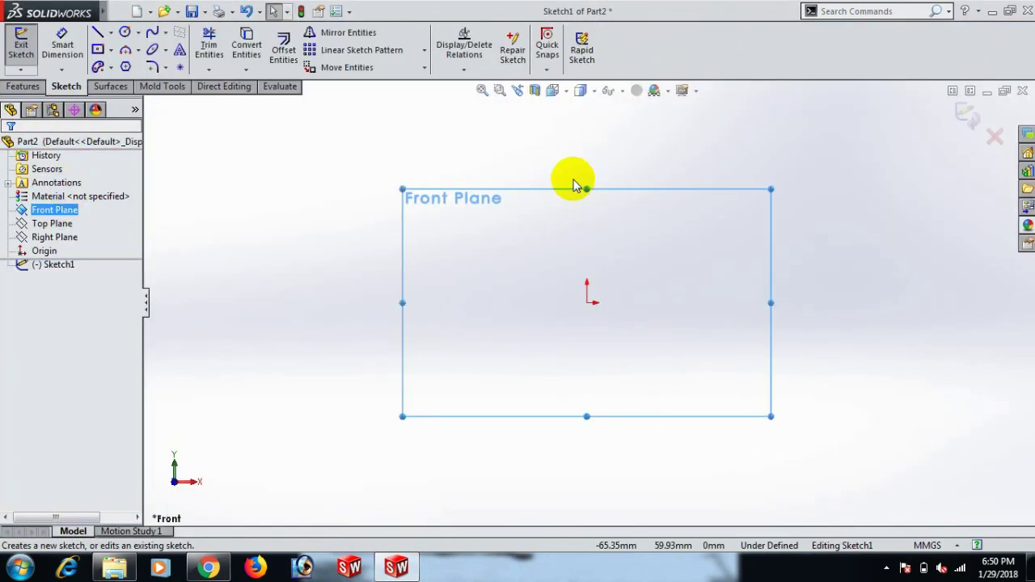
scroll(929, 275, "down", 3)
key("l")
scroll(590, 339, "up", 3)
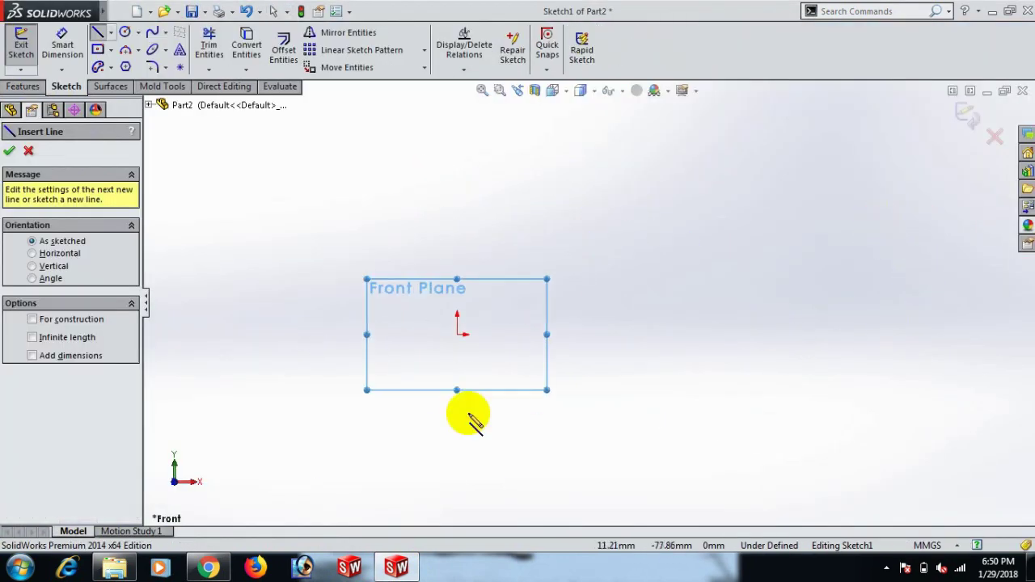
scroll(473, 380, "down", 2)
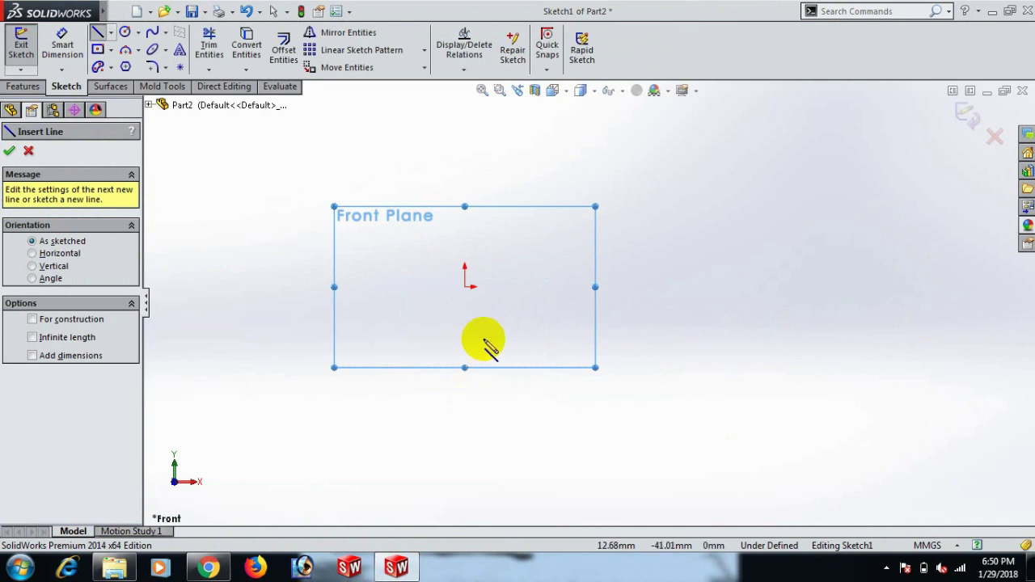
Draw the closed stepped profile with two sloped sides, starting and ending at the origin.
left_click(465, 286)
left_click(557, 286)
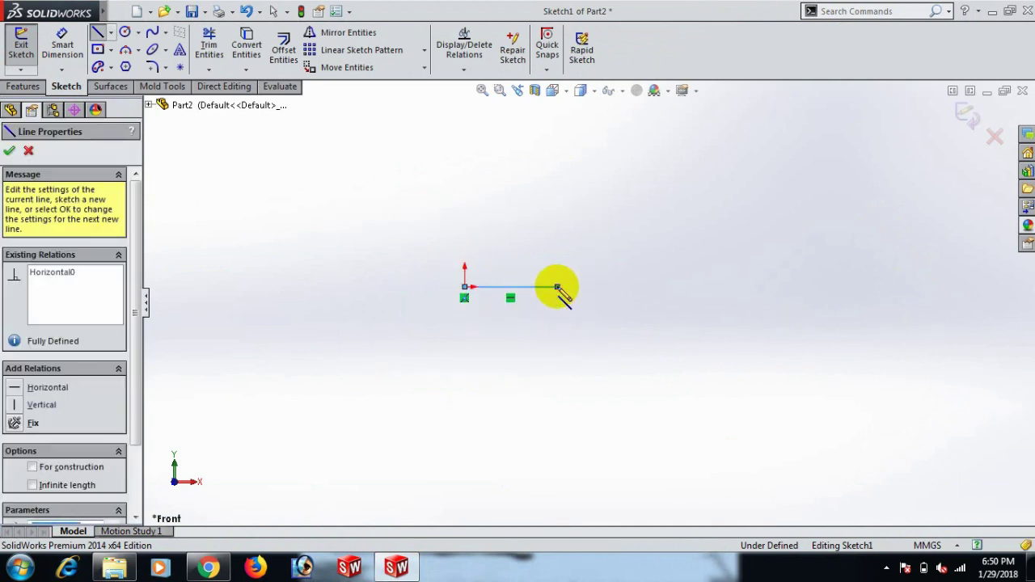
left_click(571, 334)
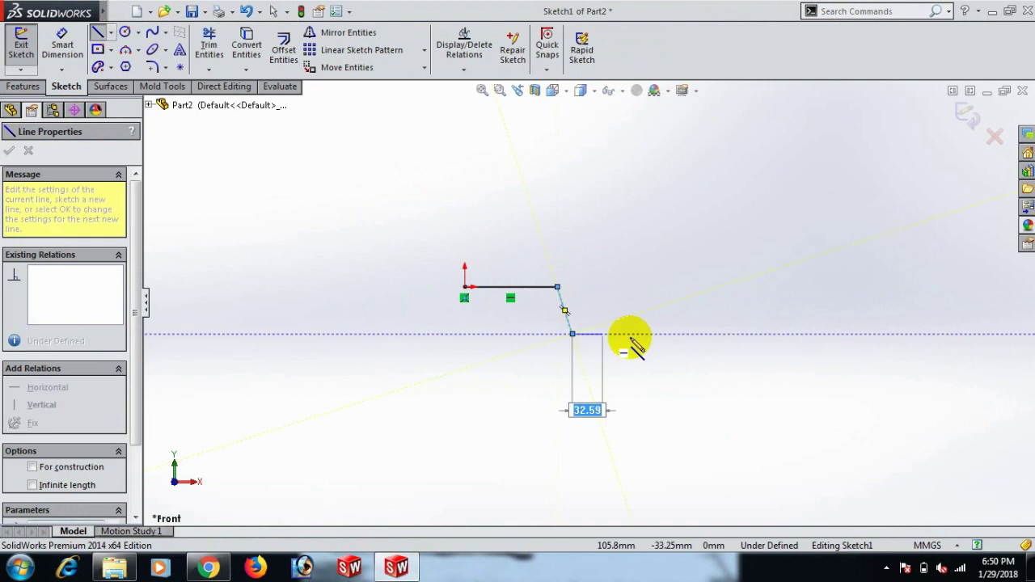
left_click(788, 333)
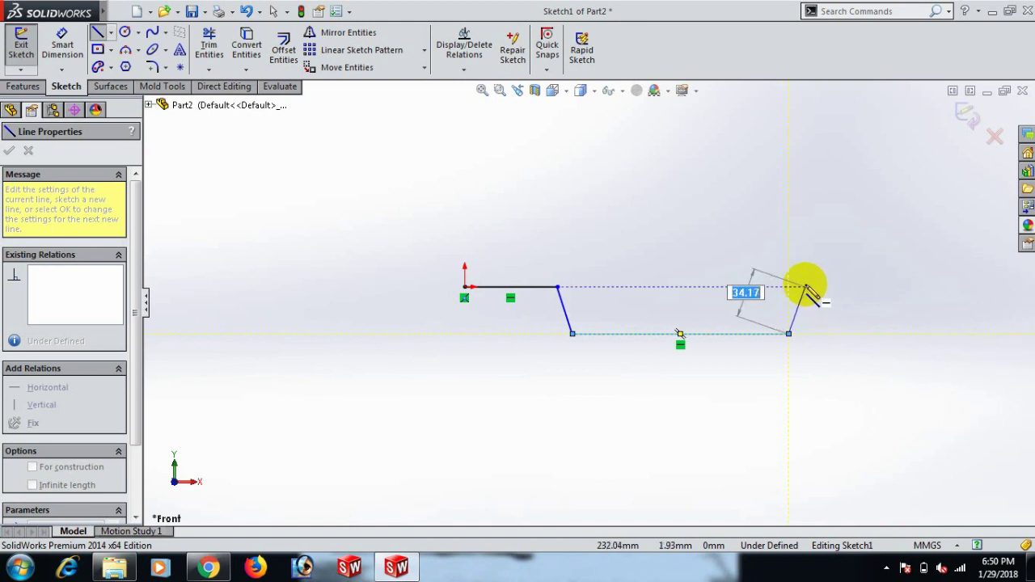
left_click(809, 287)
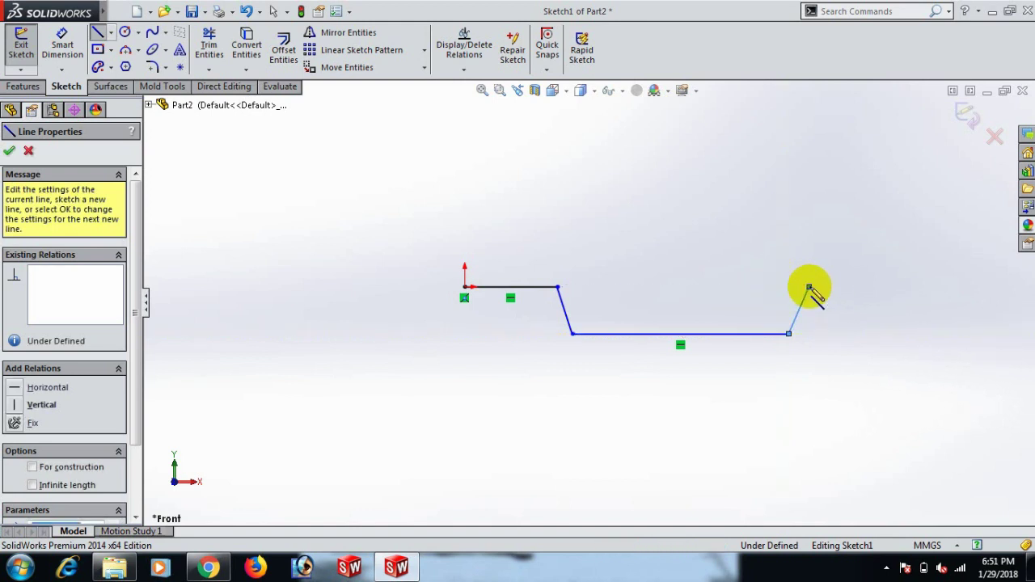
left_click(859, 287)
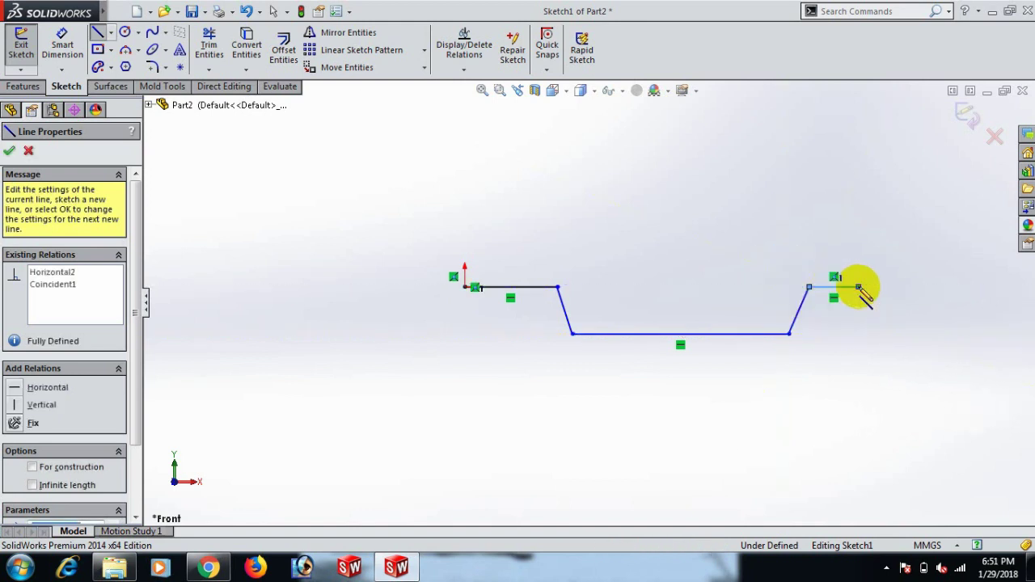
left_click(858, 222)
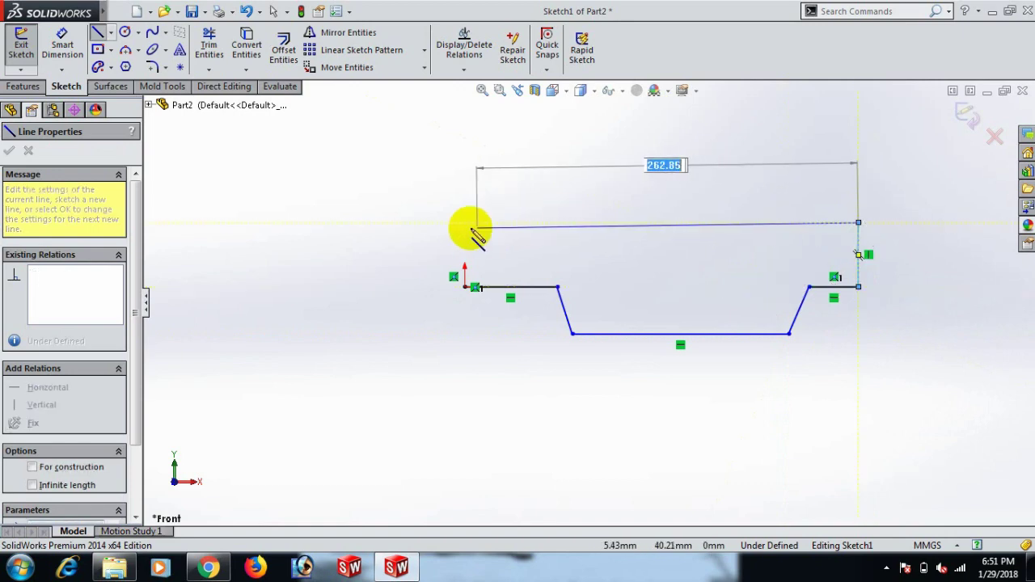
left_click(466, 223)
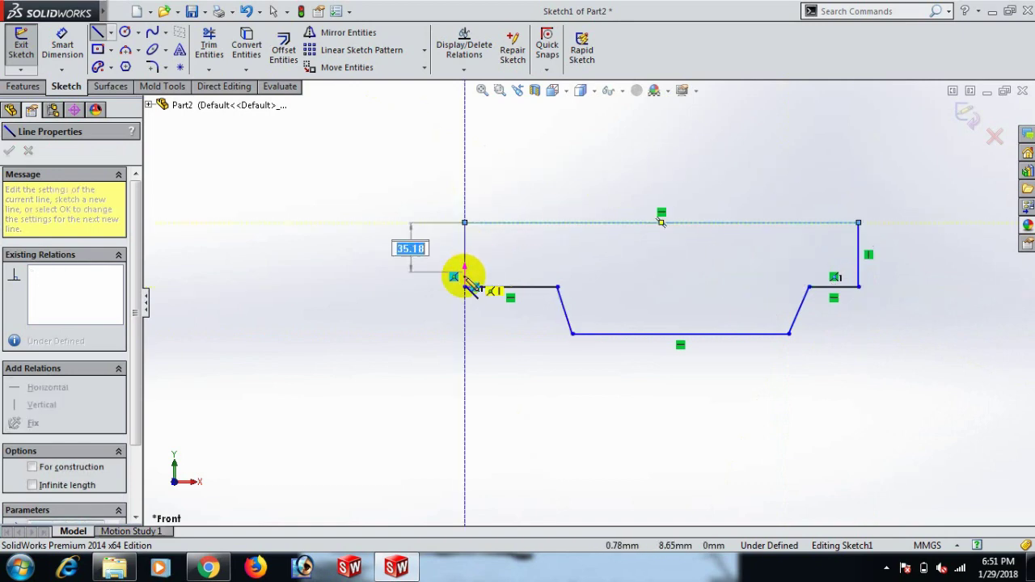
left_click(466, 287)
Turn the profile's top line into construction geometry.
right_click(466, 287)
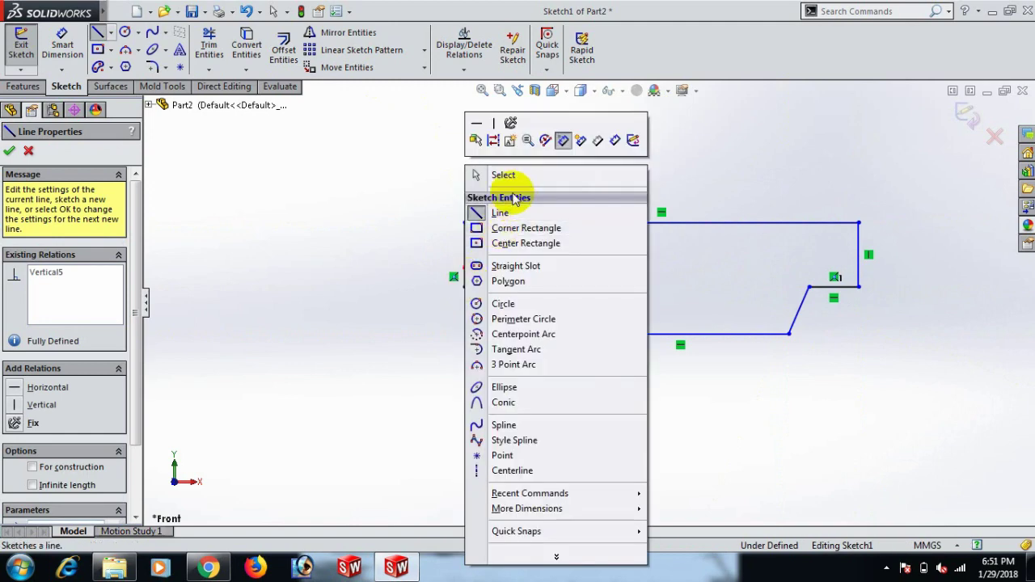
left_click(515, 173)
key("z")
scroll(736, 327, "down", 1)
left_click(614, 230)
left_click(675, 187)
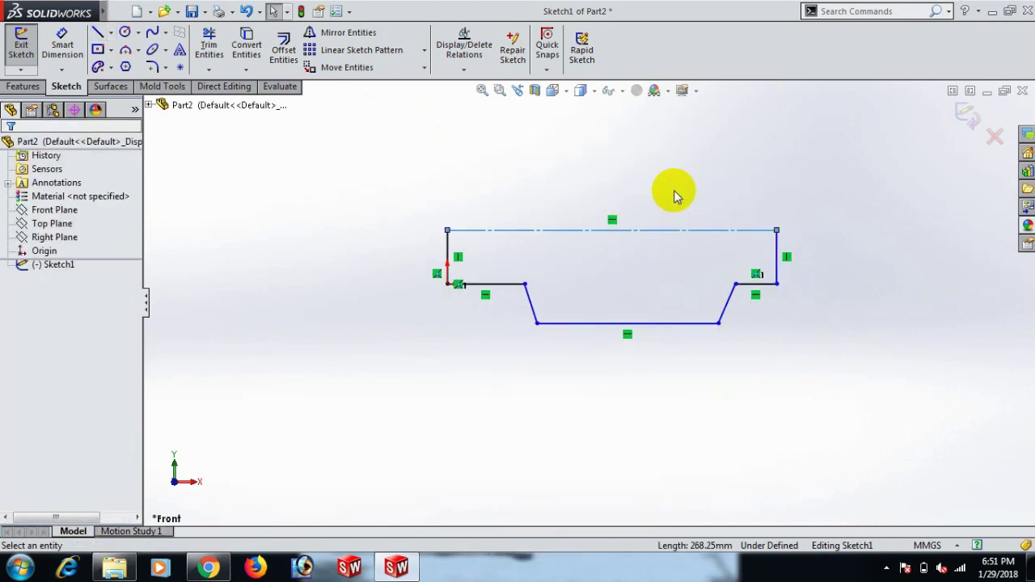
scroll(747, 349, "up", 1)
scroll(739, 332, "down", 1)
right_click_drag(737, 391, 749, 205)
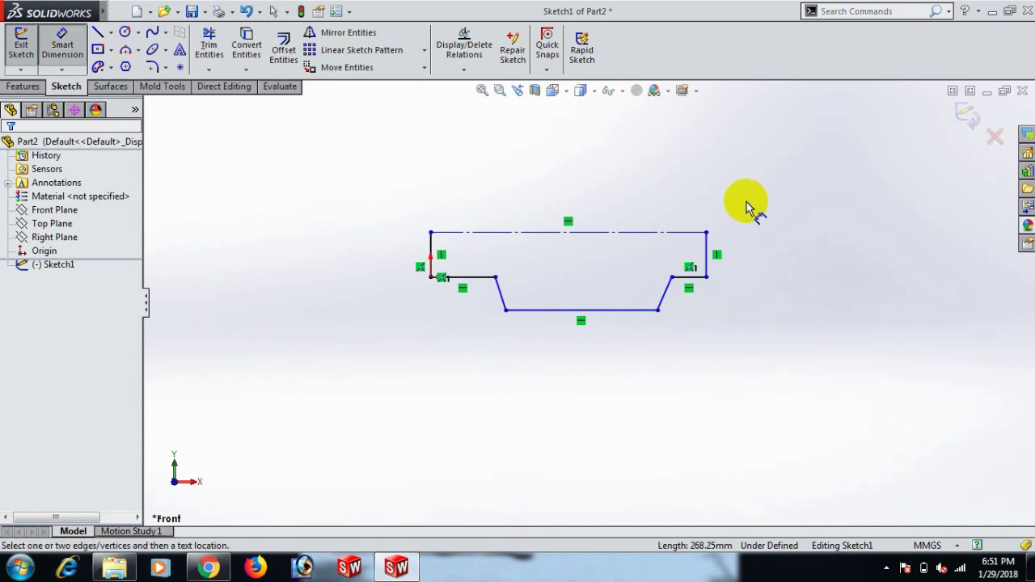
Dimension the top line at 260 and the right side at 50.
left_click(600, 234)
left_click(601, 187)
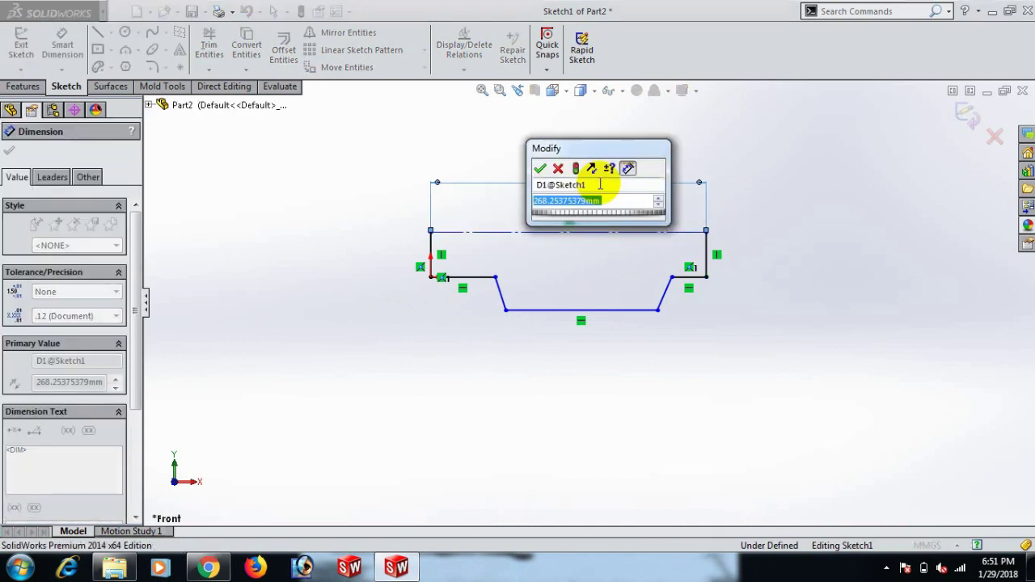
type("260")
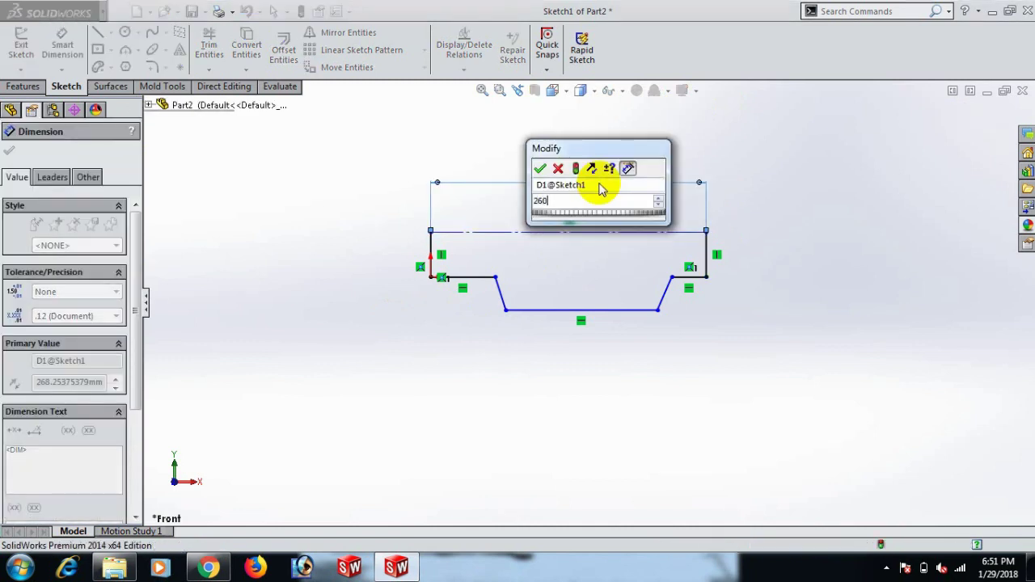
key("Return")
scroll(739, 306, "down", 3)
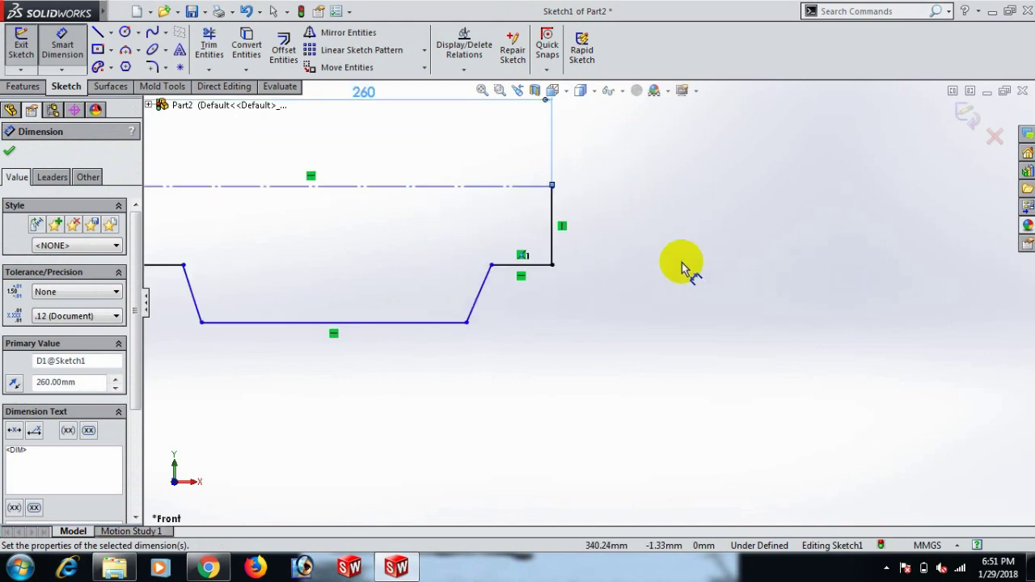
left_click(549, 235)
left_click(653, 234)
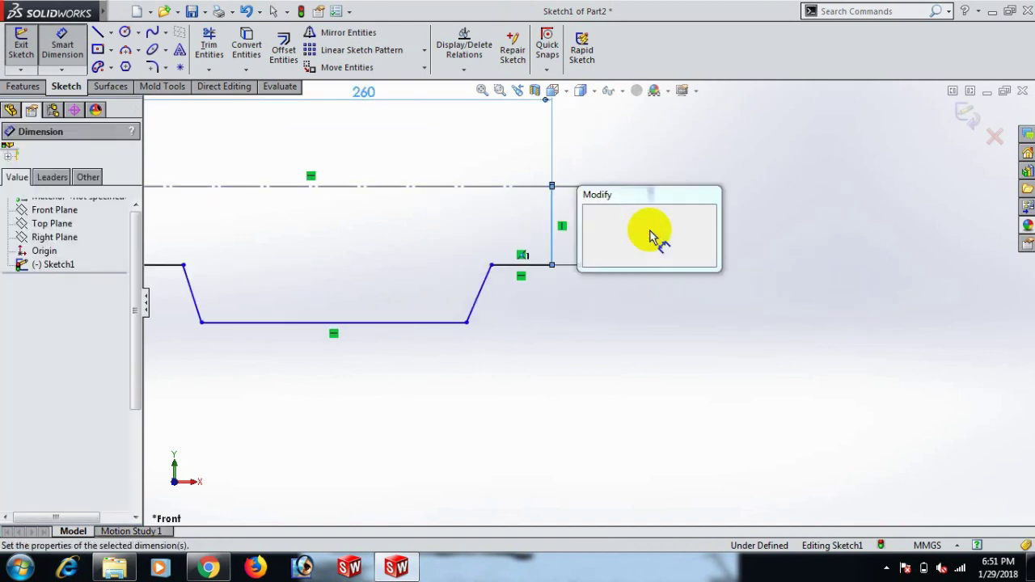
type("50")
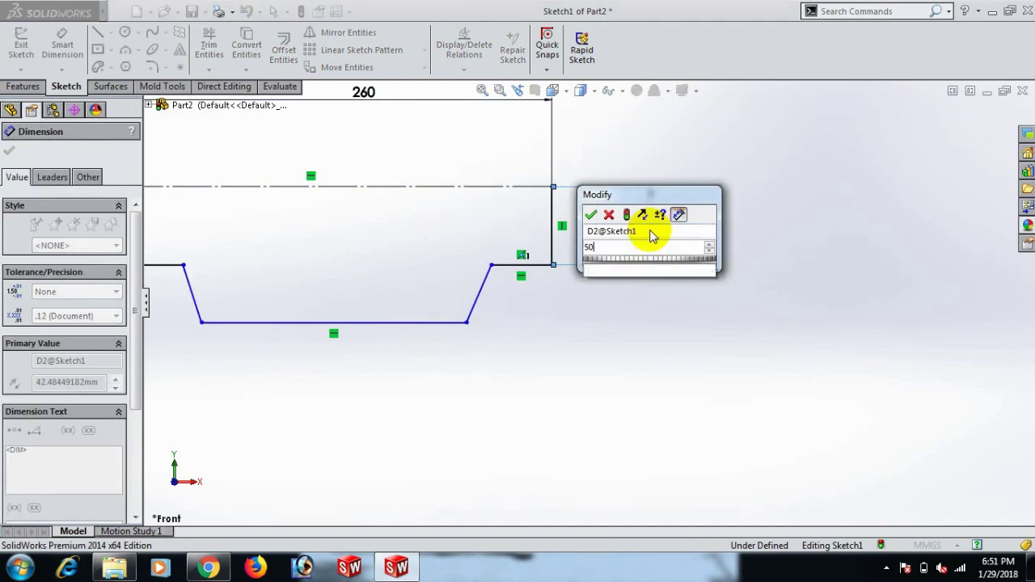
key("Return")
Dimension the left step at 50 and the left slanted edge at 45.
scroll(426, 377, "up", 2)
scroll(333, 271, "down", 3)
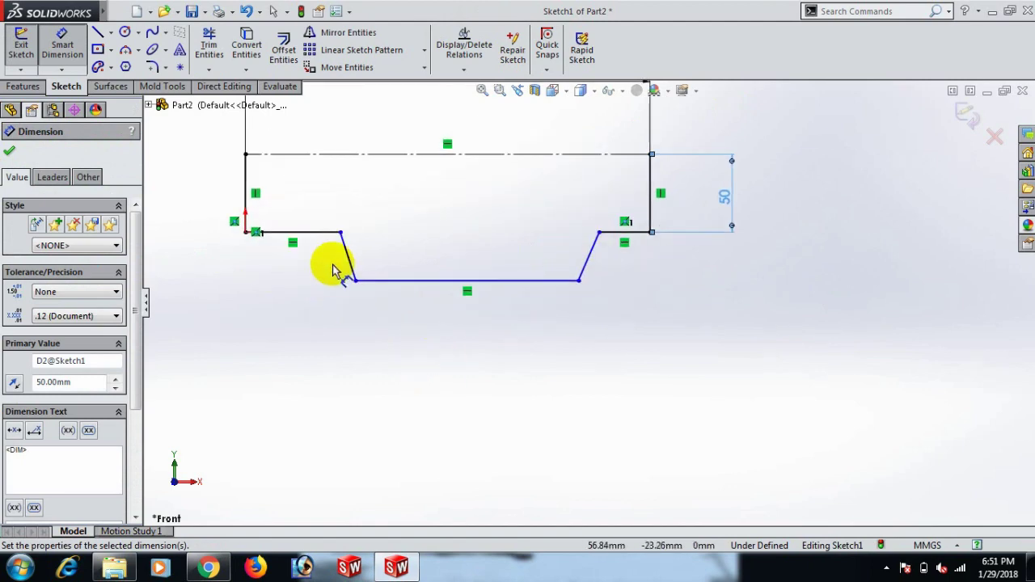
left_click(323, 233)
left_click(303, 316)
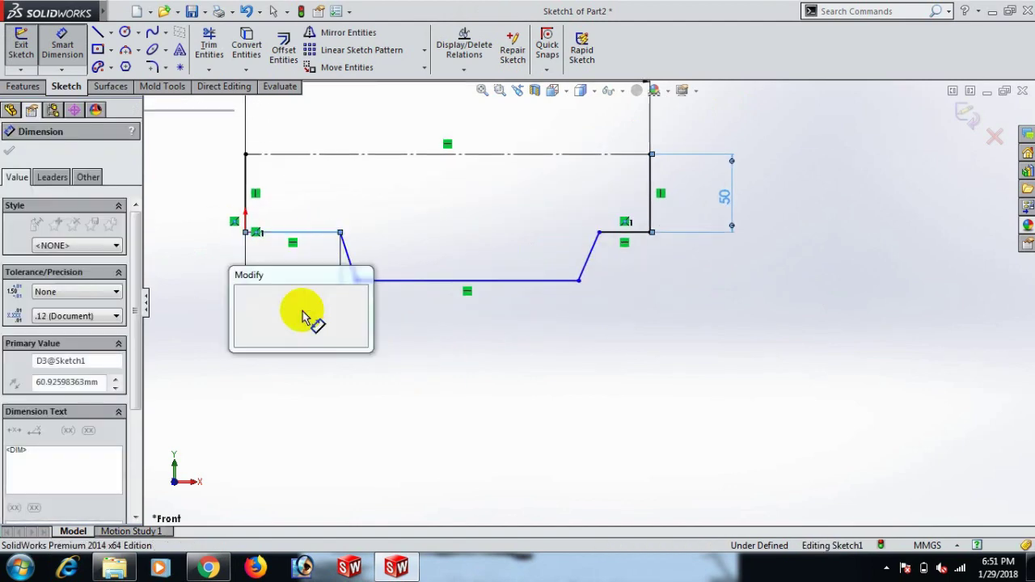
type("50")
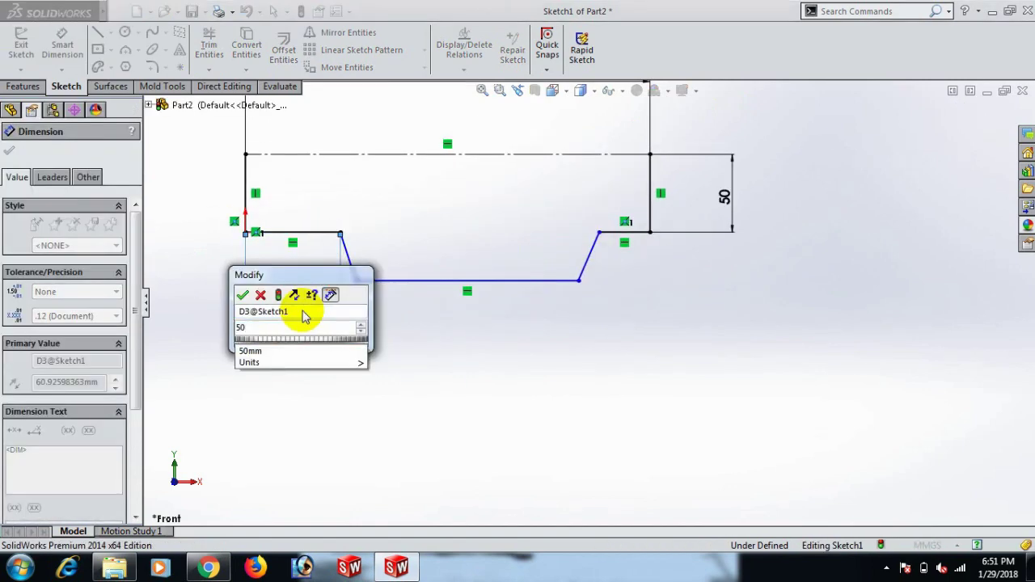
key("Return")
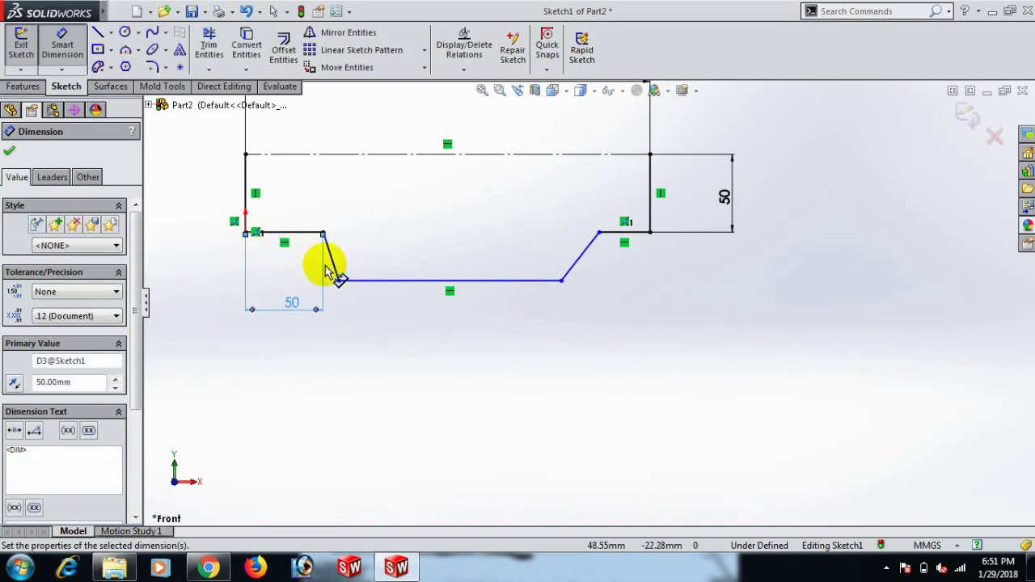
left_click(330, 260)
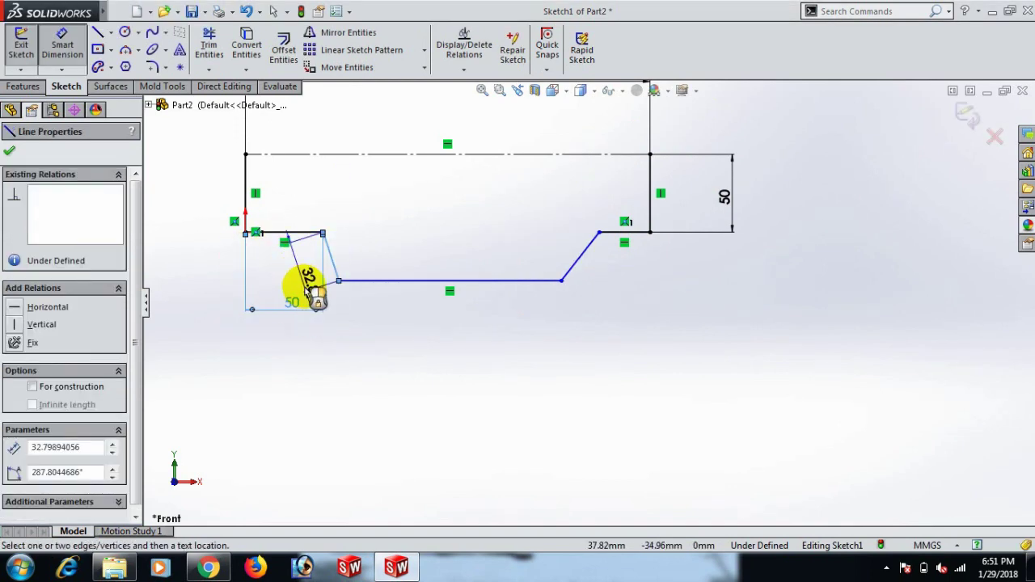
left_click(308, 288)
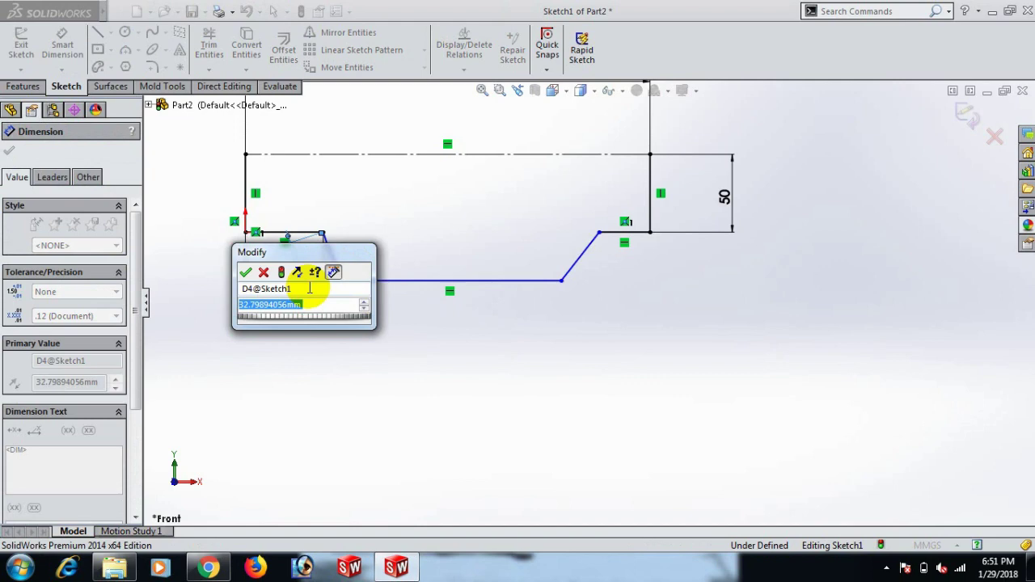
type("45")
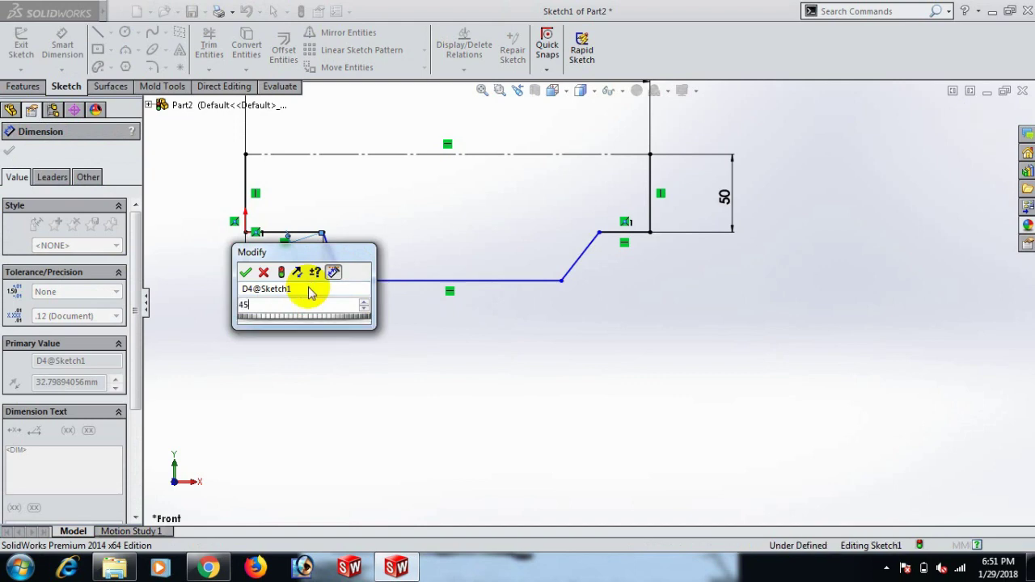
key("Return")
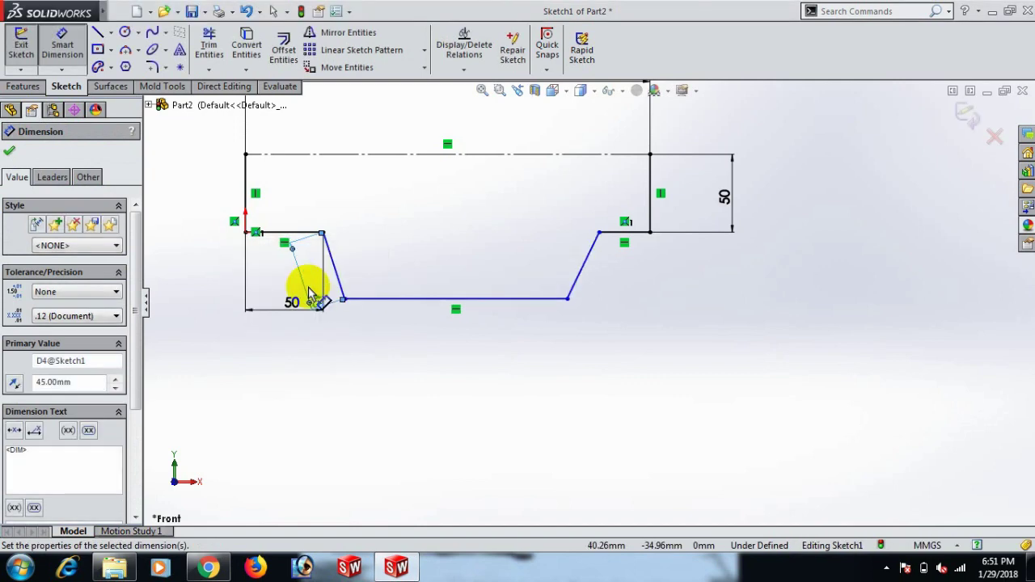
left_click(9, 151)
Make the two short horizontal ledges equal and the two slanted sides equal.
left_click(299, 234)
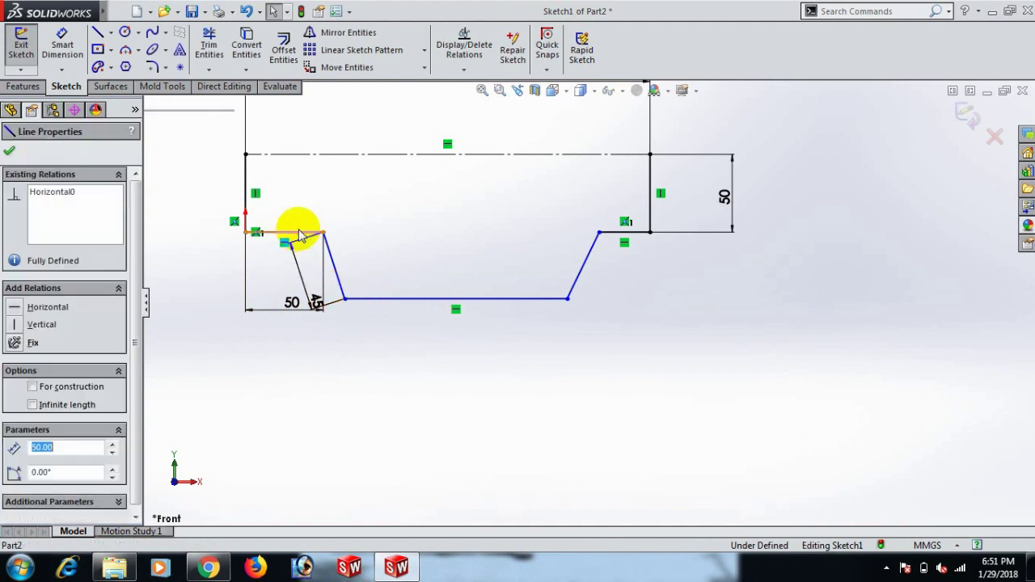
left_click(619, 234, "ctrl")
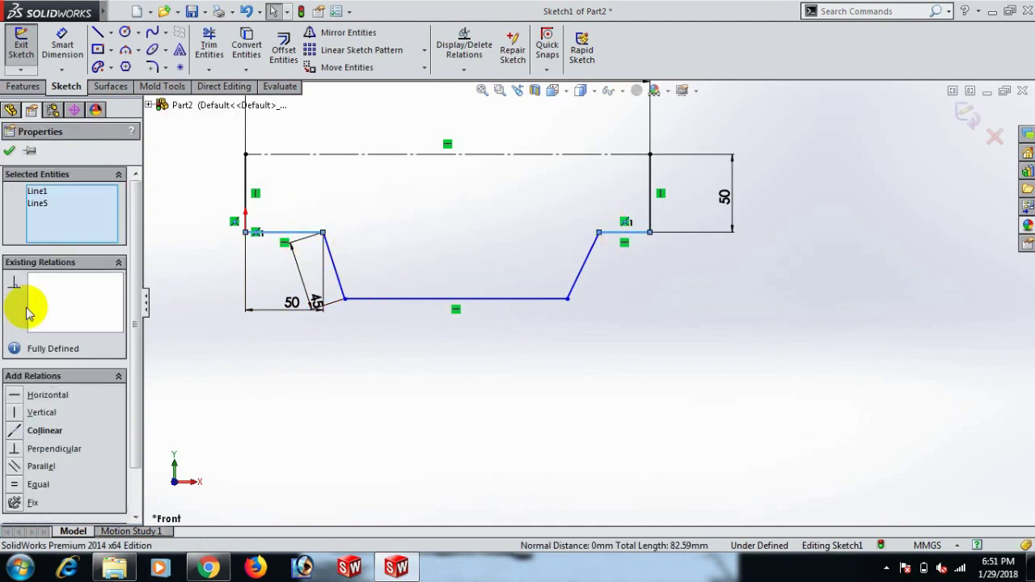
left_click(15, 484)
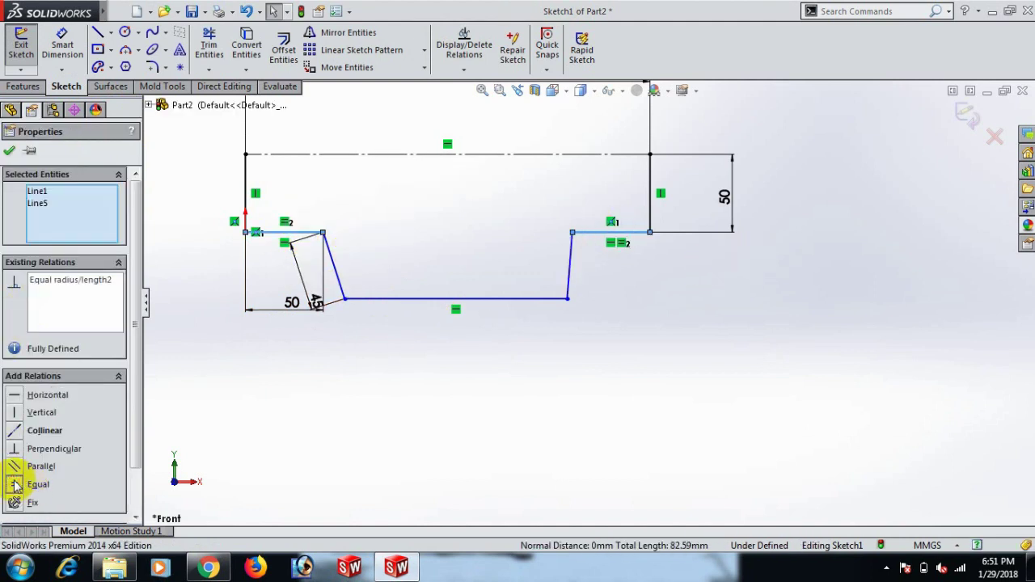
left_click(619, 384)
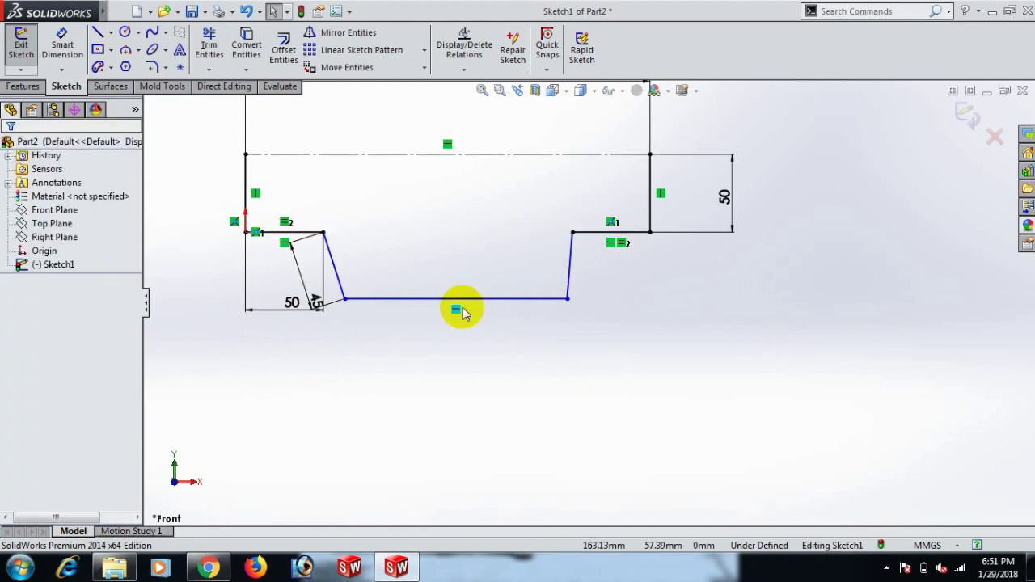
left_click(336, 285)
left_click(569, 274, "ctrl")
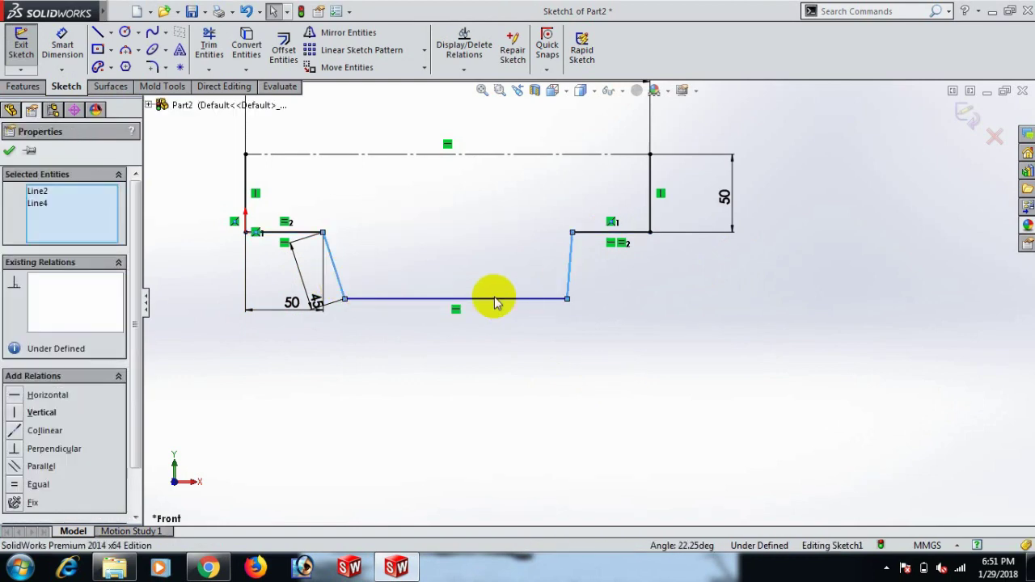
left_click(15, 485)
left_click(602, 408)
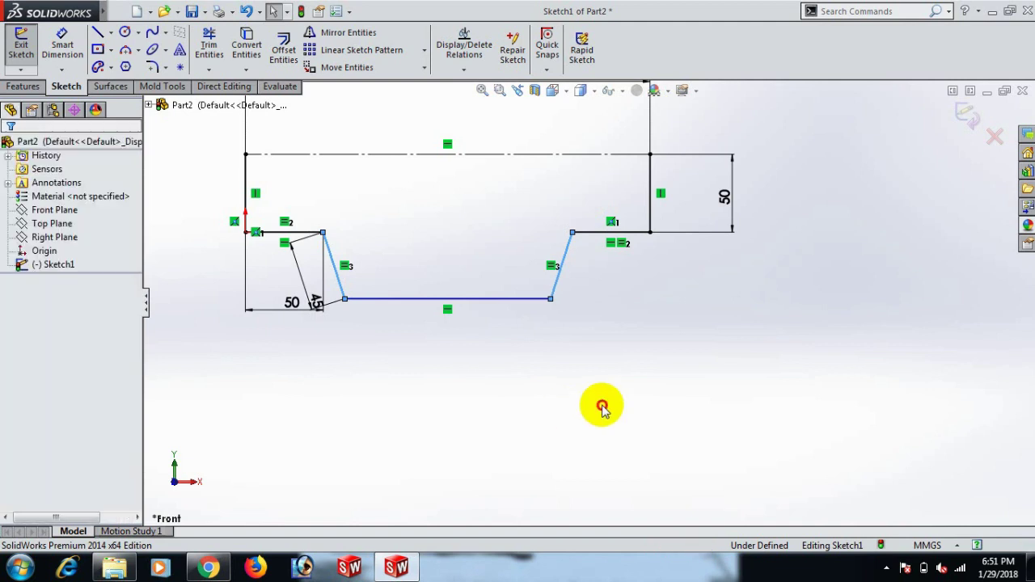
Add a length dimension below the bottom line.
right_click_drag(628, 400, 655, 299)
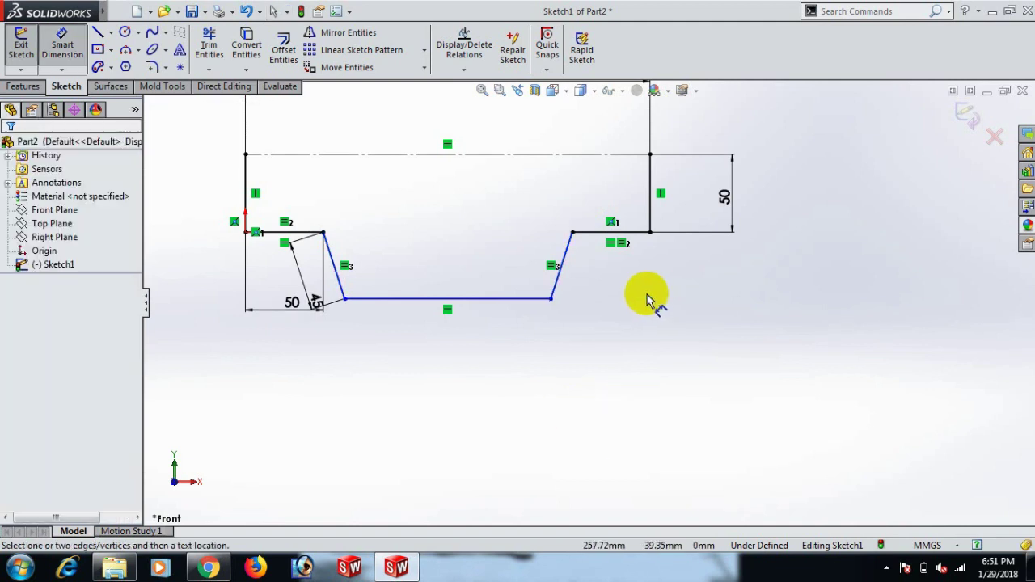
left_click(494, 299)
left_click(488, 353)
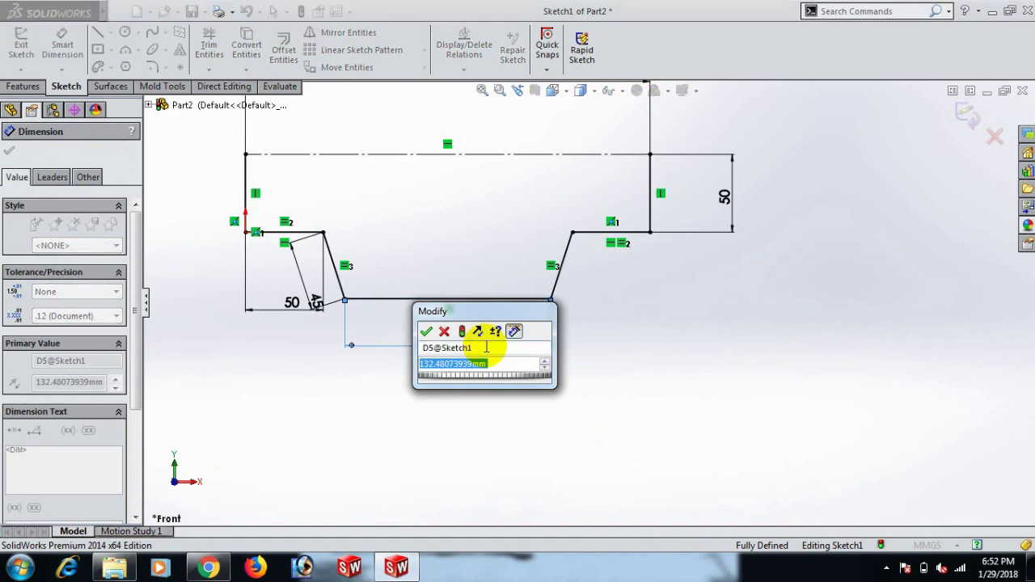
Set the bottom line to 130 mm, fully defining Sketch1.
type("130")
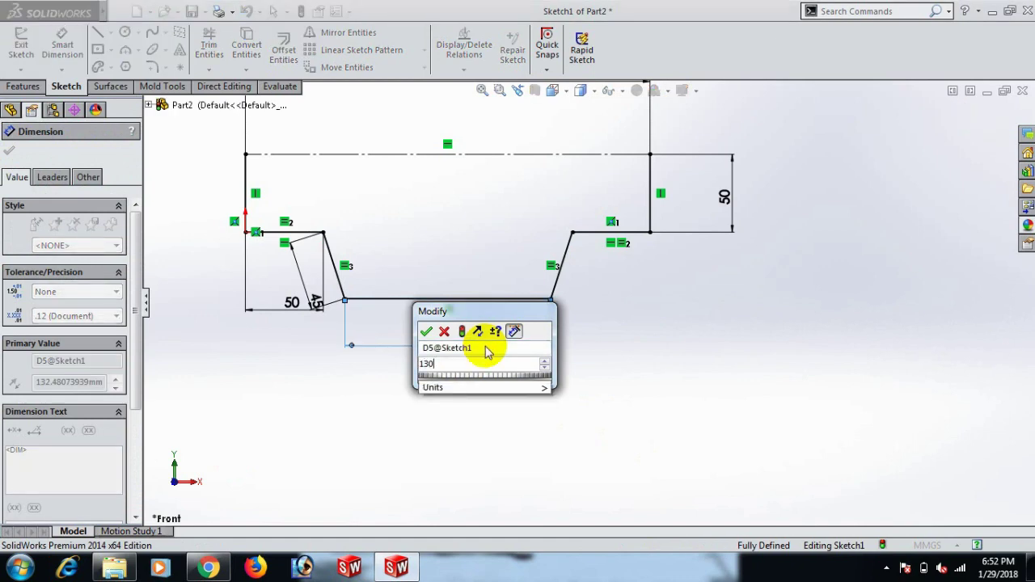
key("Return")
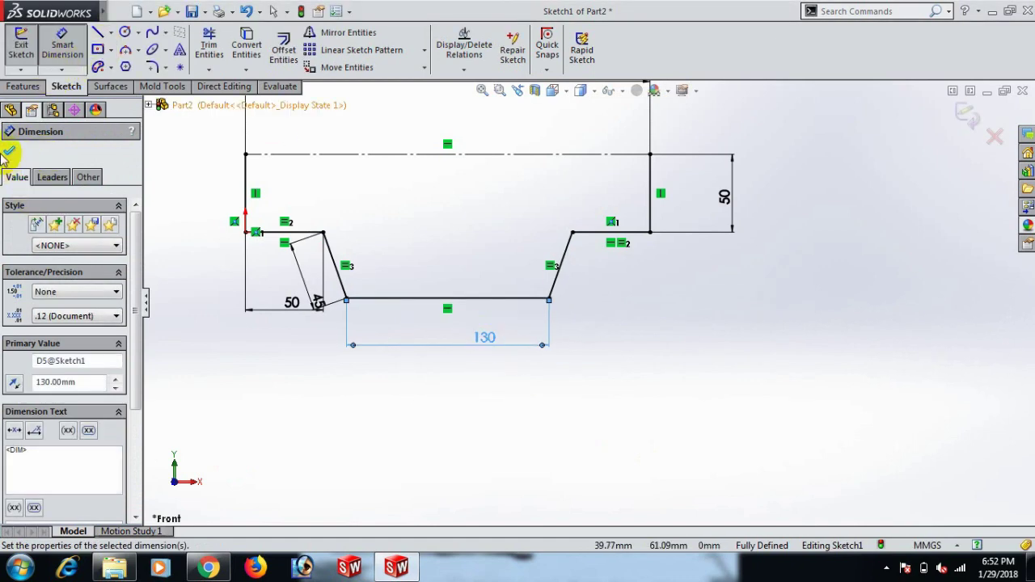
left_click(8, 154)
key("z")
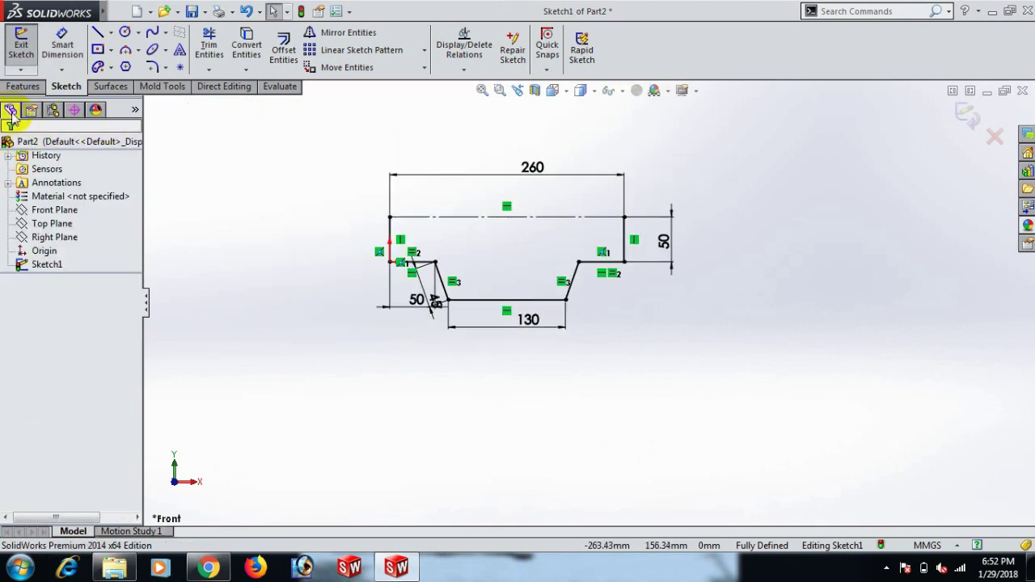
Try Extruded Boss/Base, cancel it, and return to the Front view.
left_click(19, 87)
left_click(30, 52)
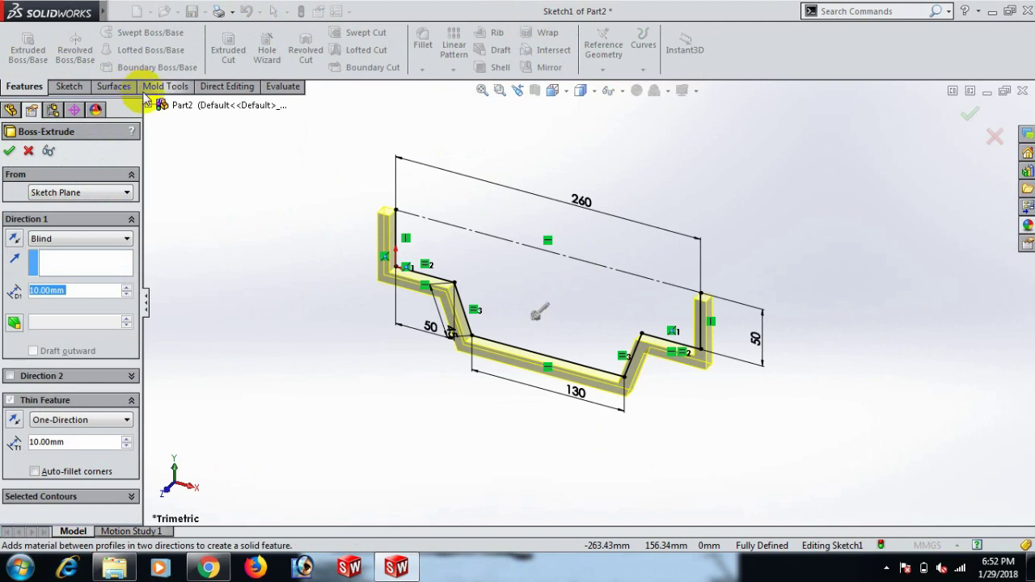
left_click(29, 152)
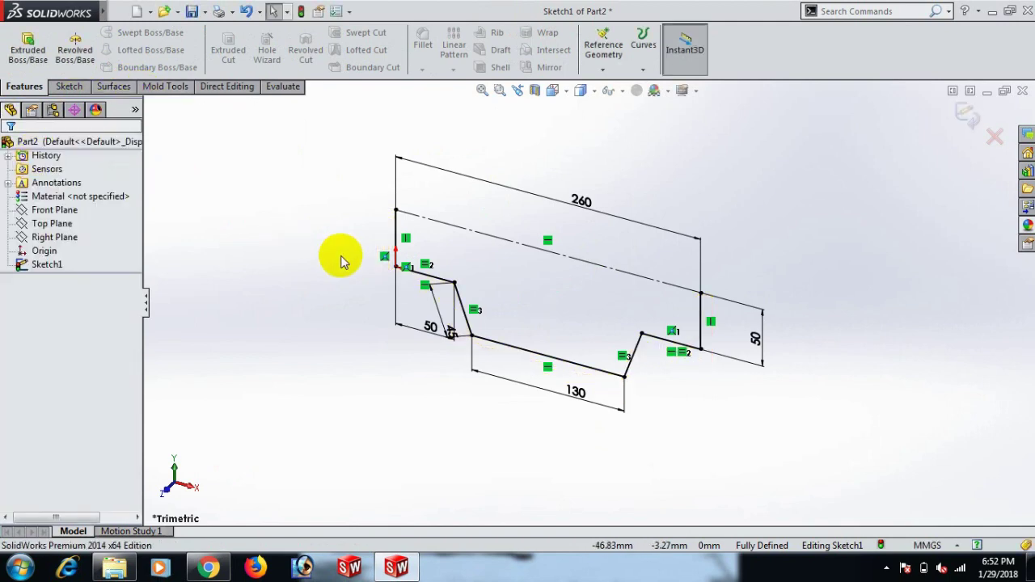
key("space")
key("ctrl+1")
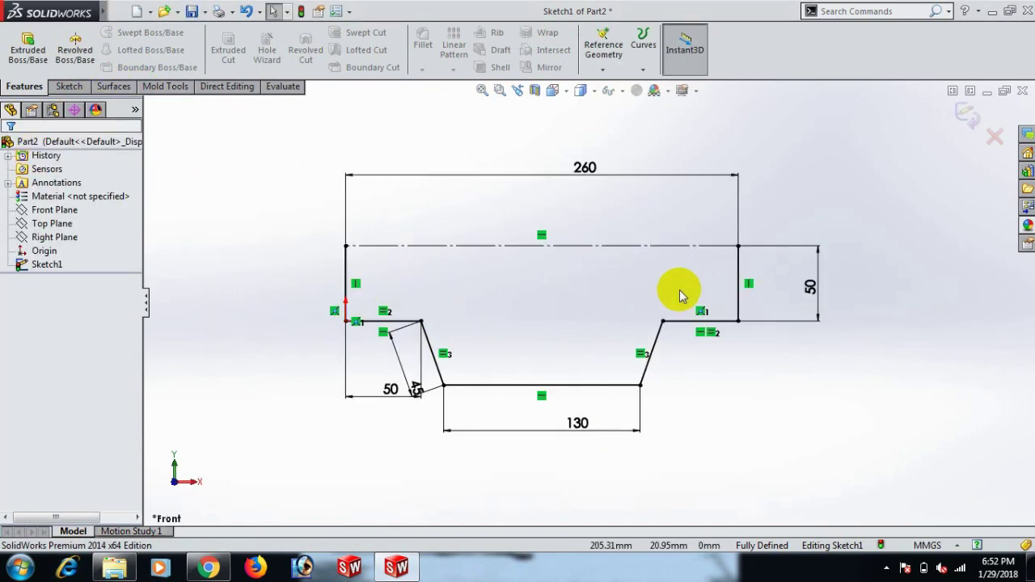
left_click(349, 271)
Select the line chain and mirror it about the horizontal construction line.
right_click(350, 265)
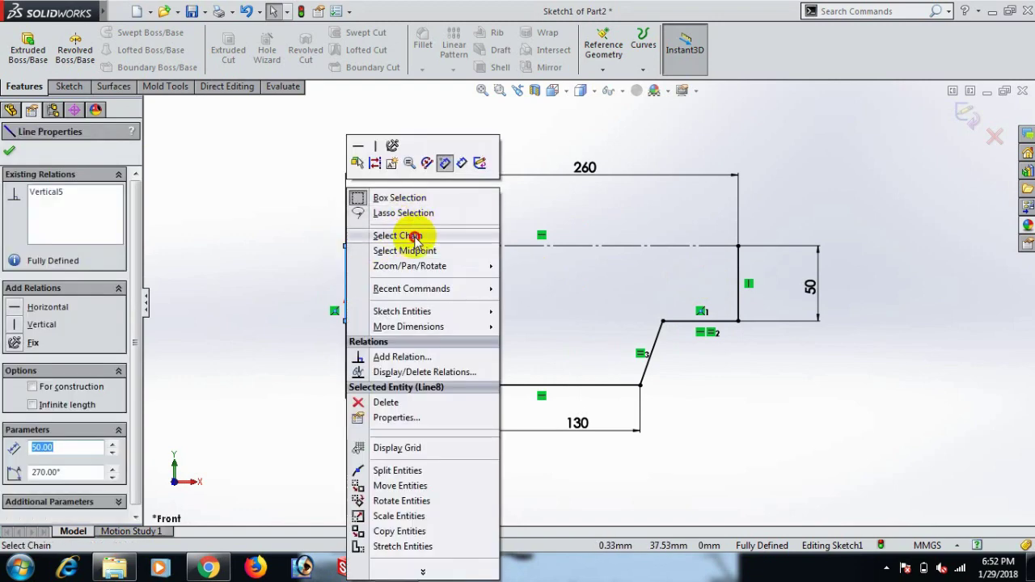
left_click(397, 236)
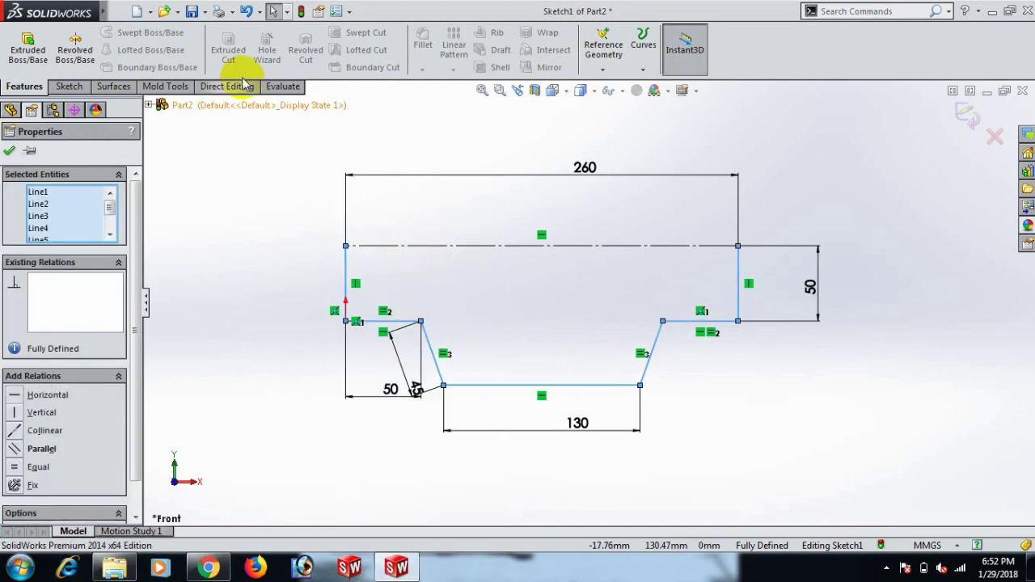
left_click(78, 90)
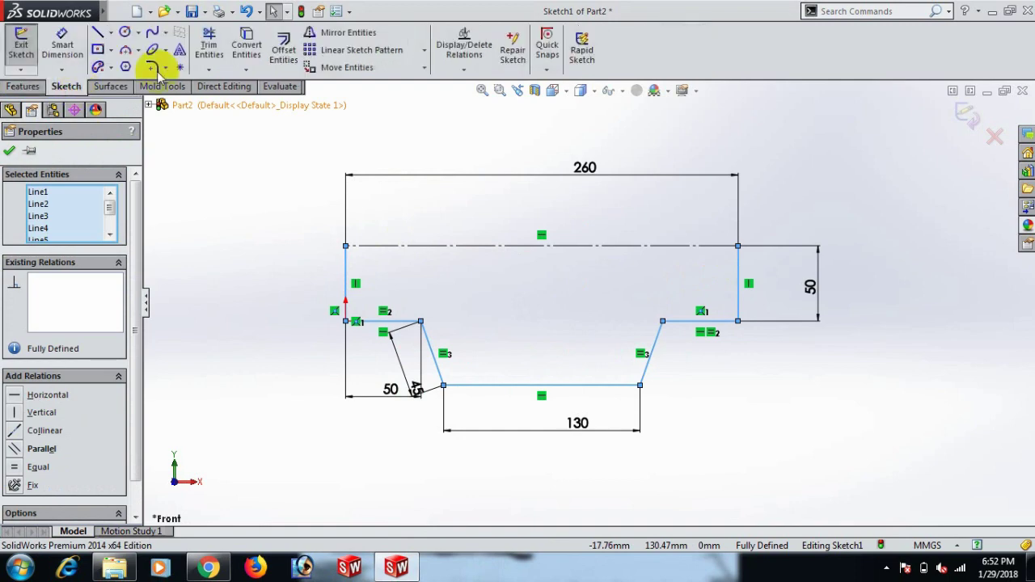
left_click(354, 36)
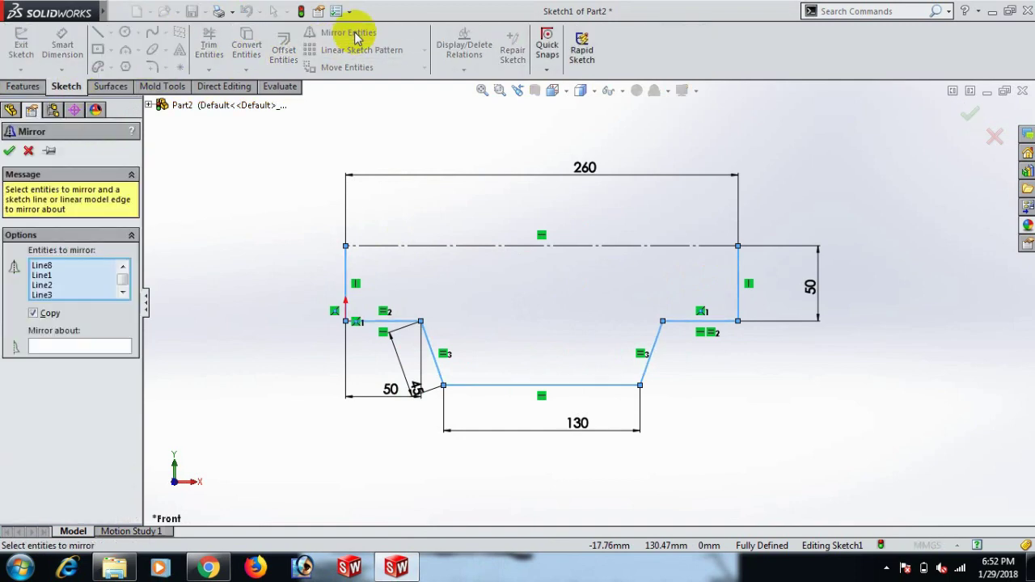
left_click(87, 349)
left_click(455, 245)
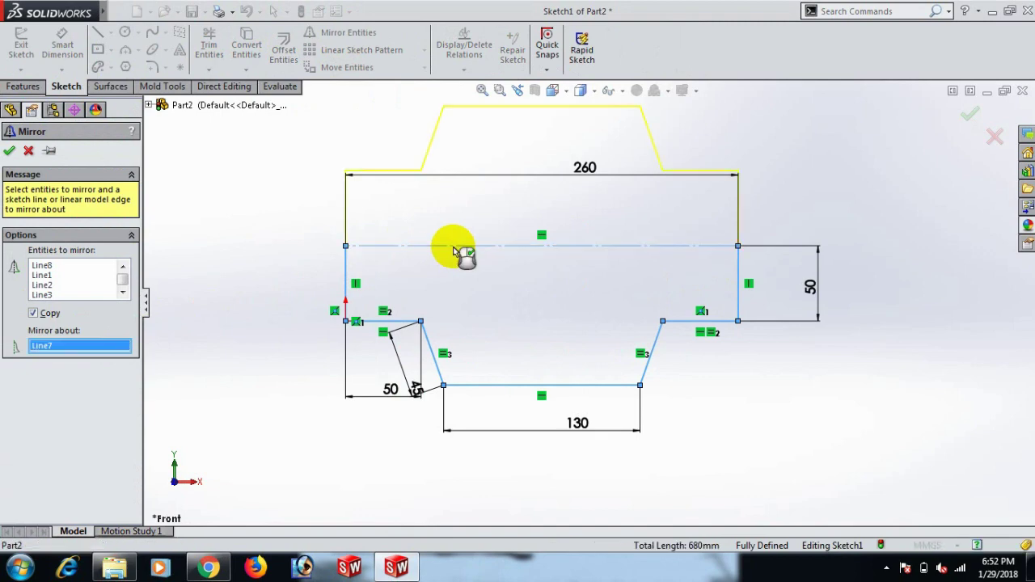
left_click(10, 152)
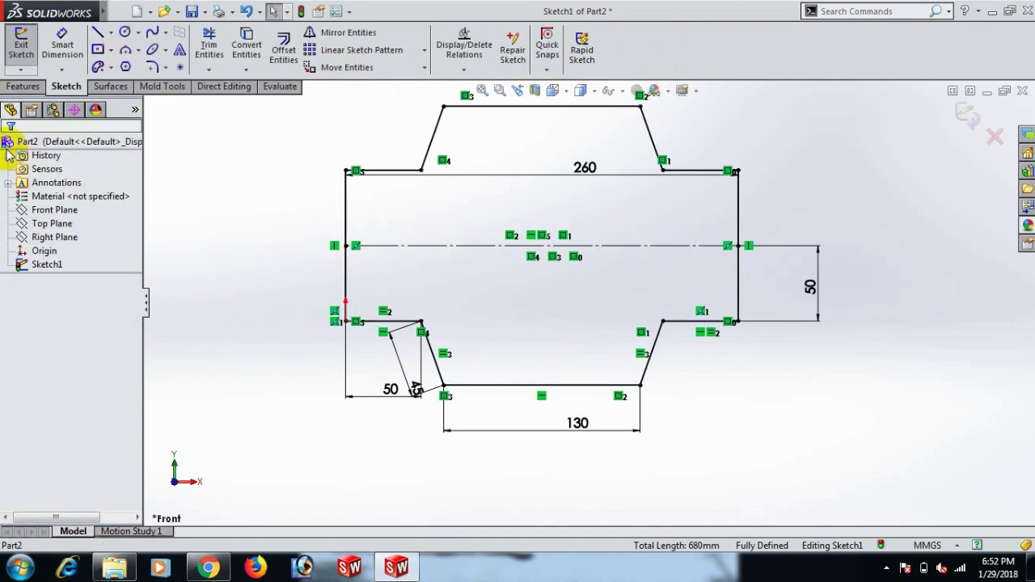
left_click(23, 86)
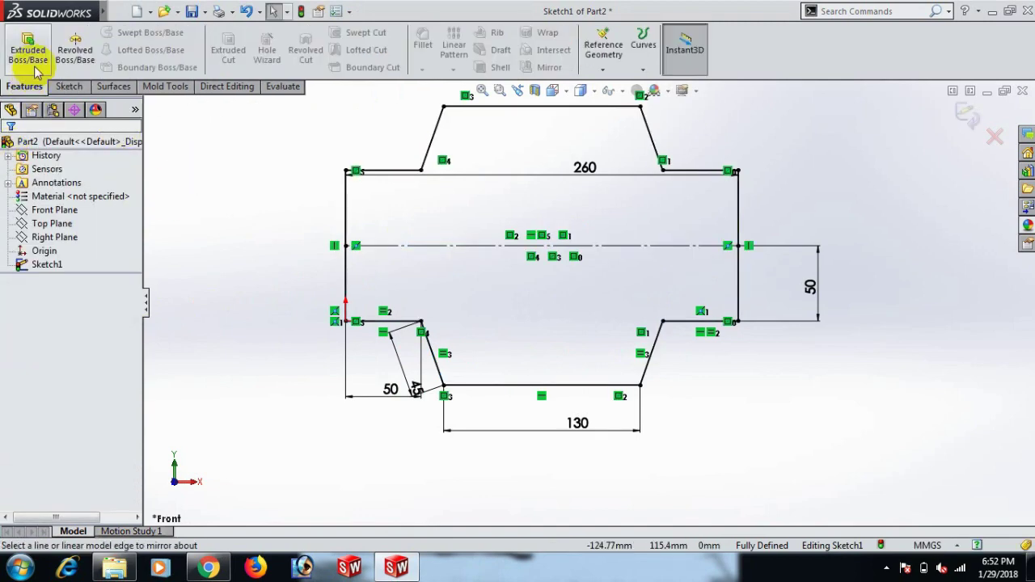
left_click(28, 50)
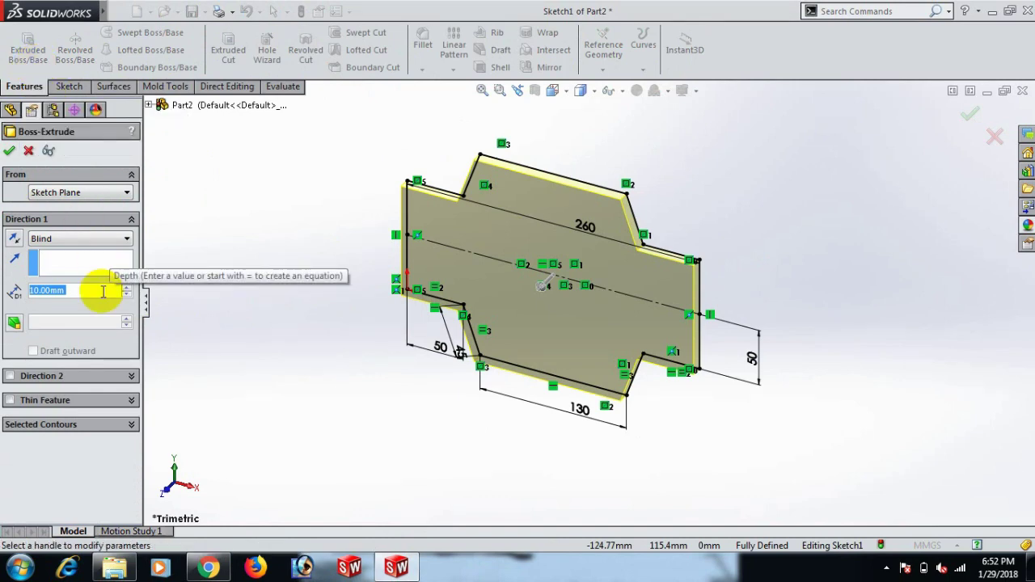
Extrude the symmetric outline to a depth of 80 mm.
type("8")
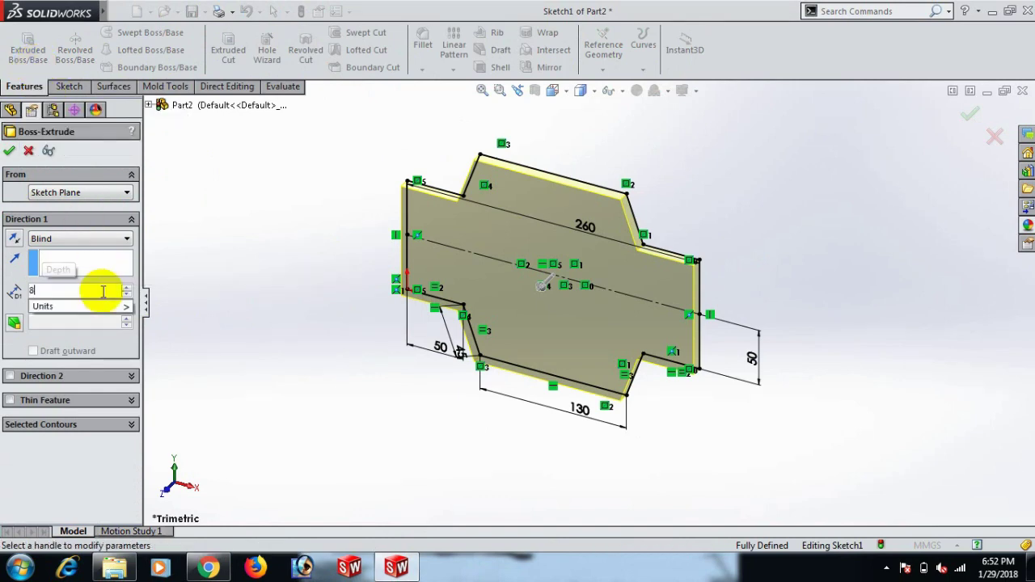
type("0")
key("Return")
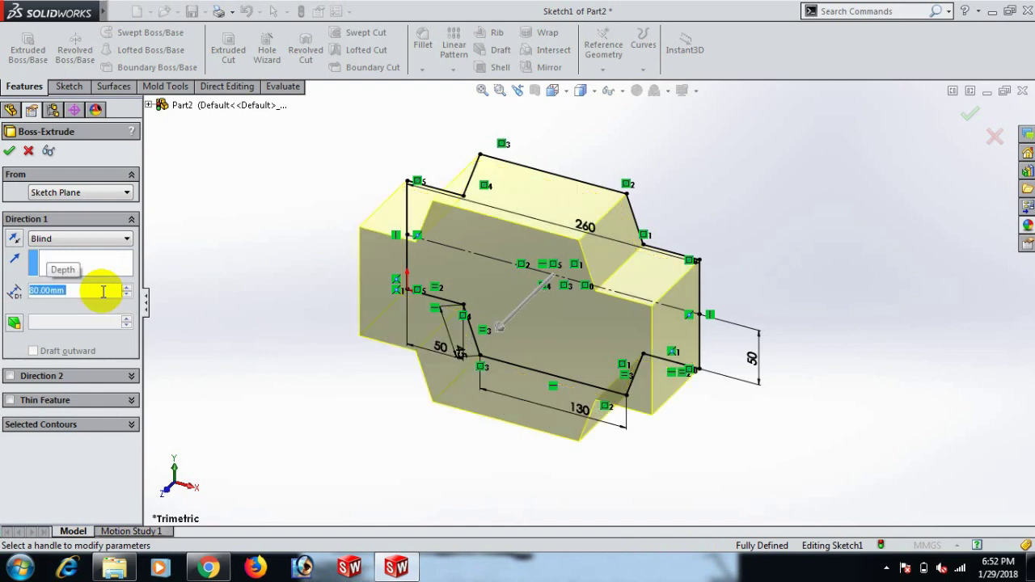
left_click(13, 154)
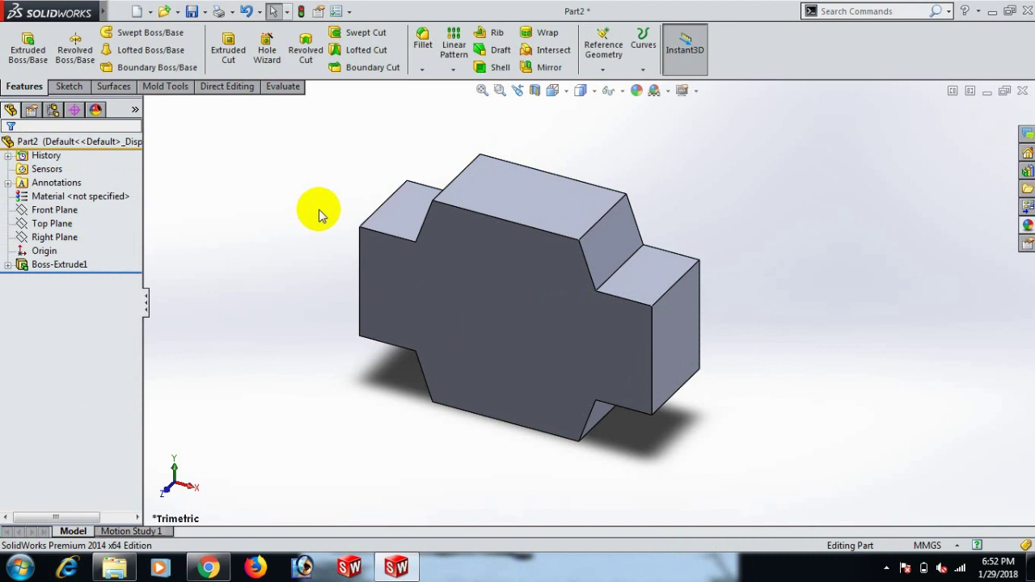
Sketch a circle near the centre of the block's front face and place its diameter dimension.
left_click(510, 307)
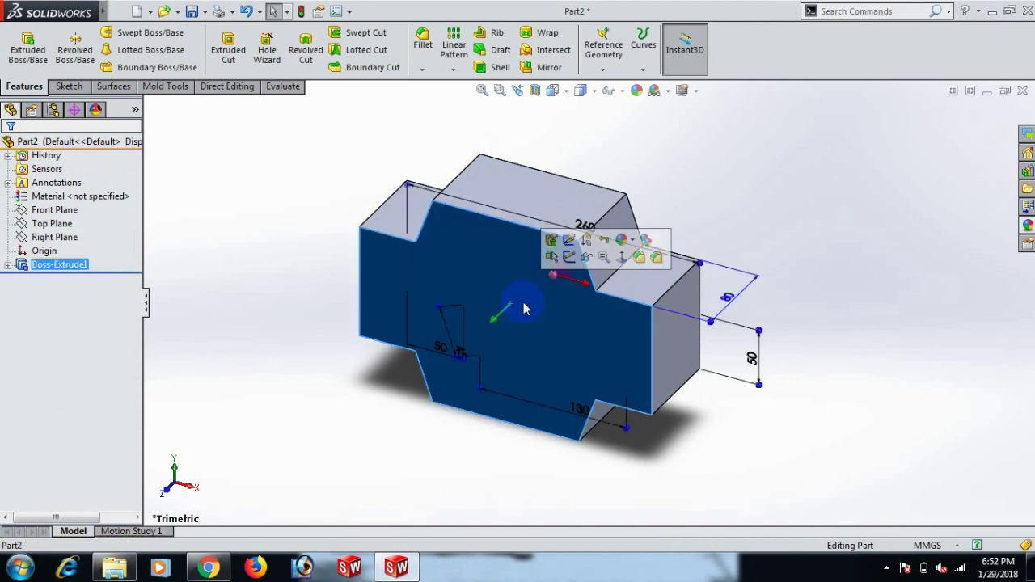
left_click(570, 257)
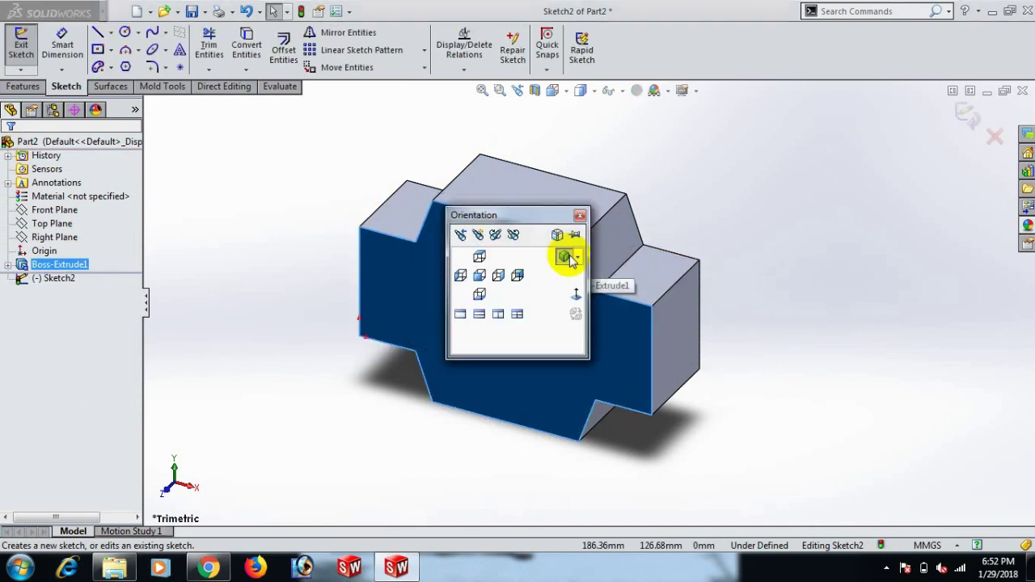
left_click(576, 296)
right_click_drag(623, 300, 952, 312)
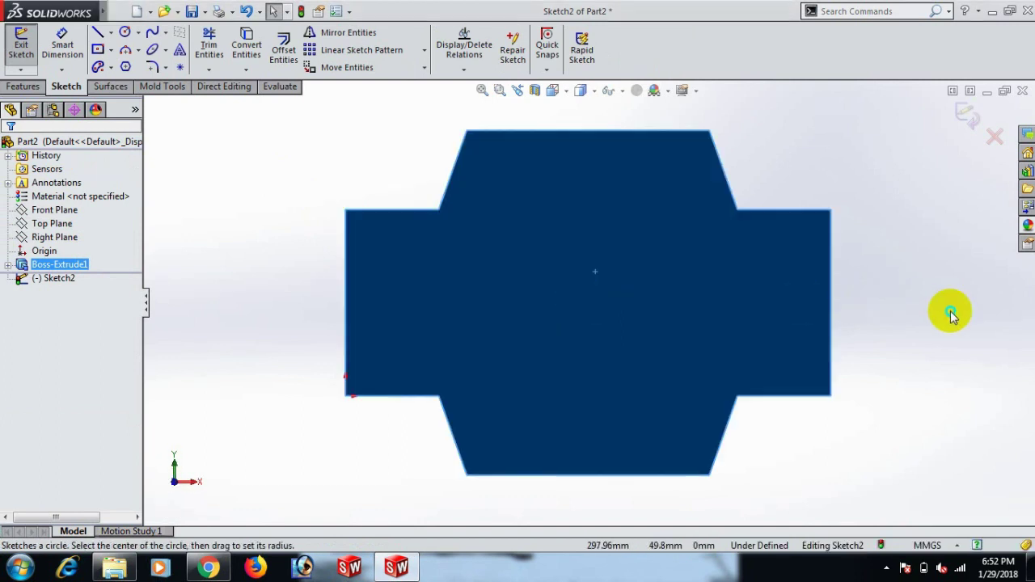
left_click_drag(591, 286, 621, 346)
right_click_drag(930, 323, 931, 267)
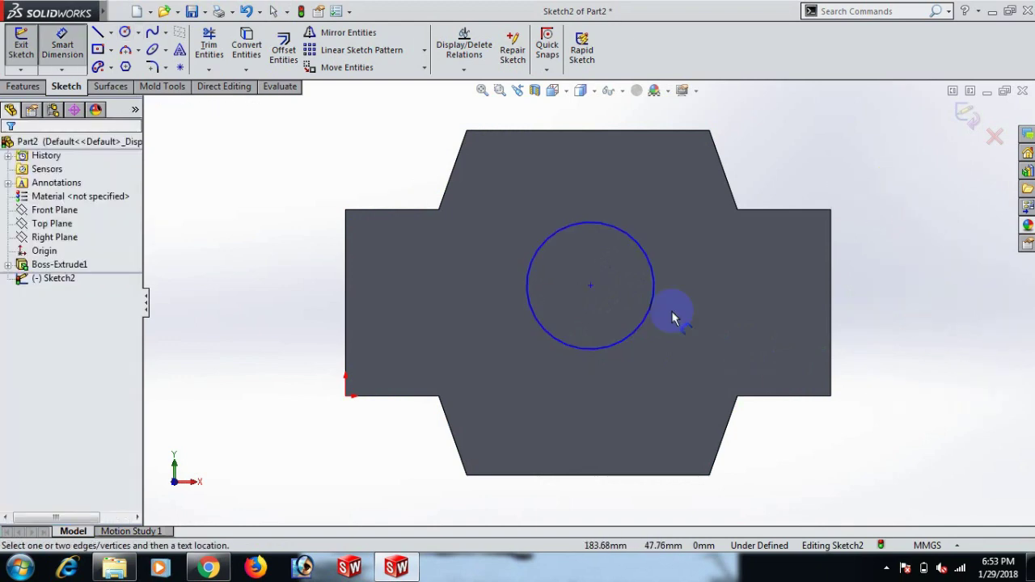
left_click(647, 325)
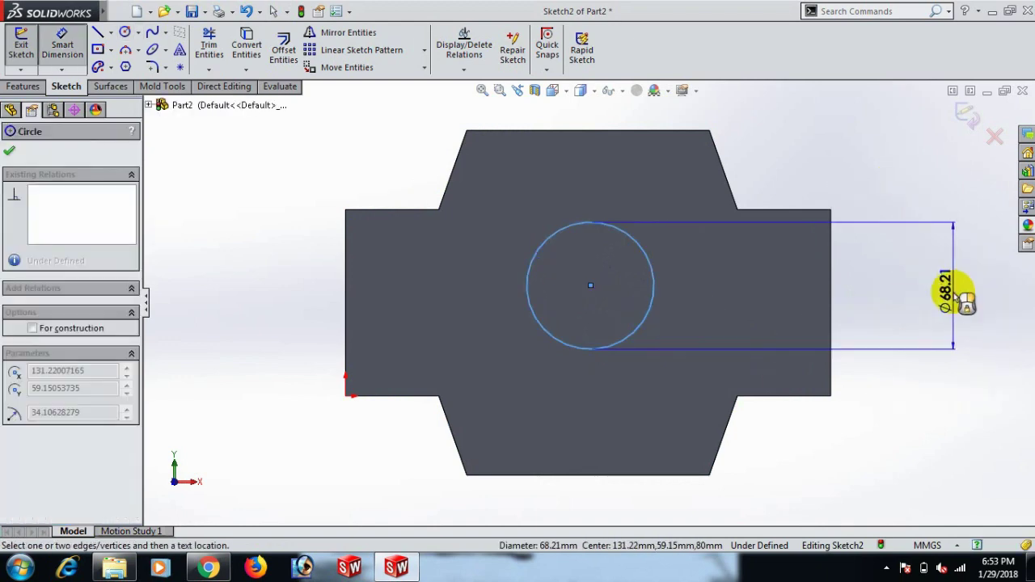
left_click(956, 288)
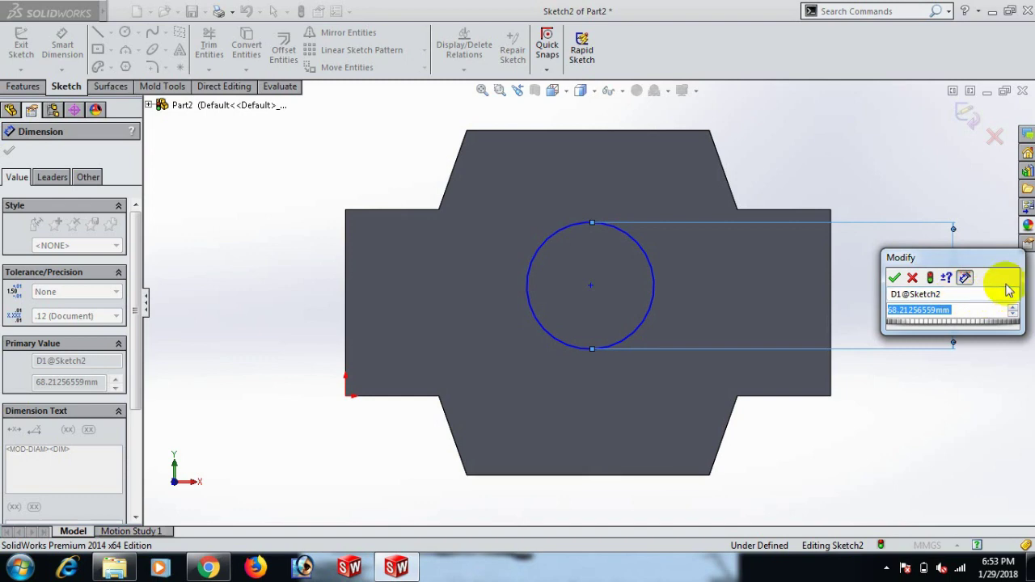
Enter 70 mm as the circle's diameter and confirm it.
type("7")
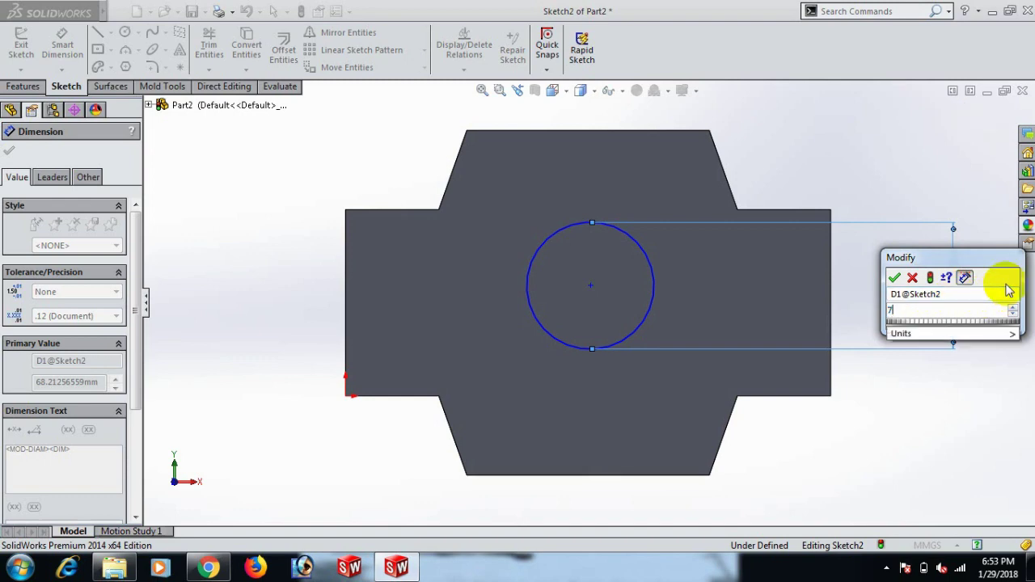
type("0")
key("Return")
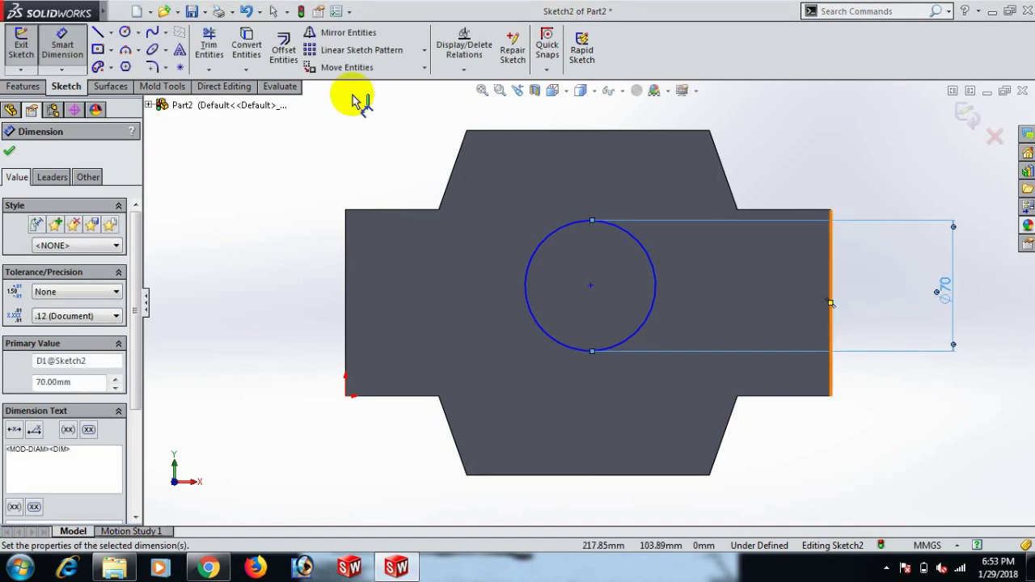
left_click(9, 153)
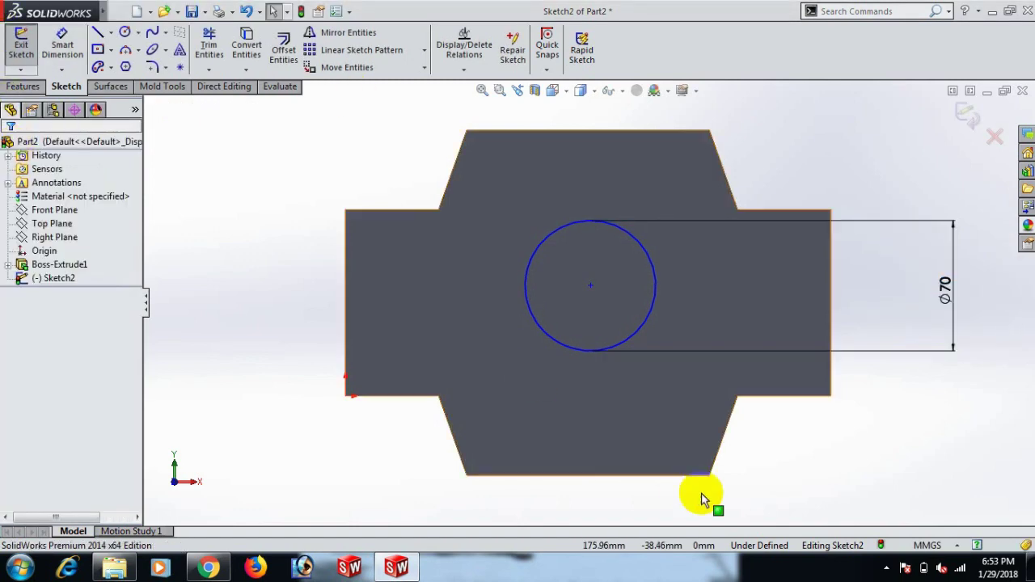
Align the circle centre vertically with the bottom edge's midpoint.
right_click(624, 477)
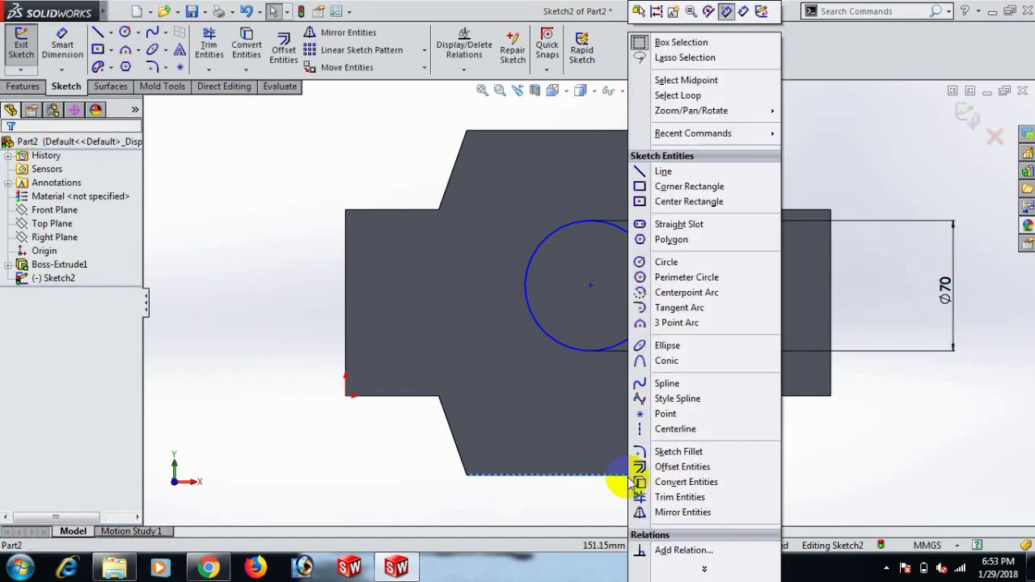
left_click(687, 80)
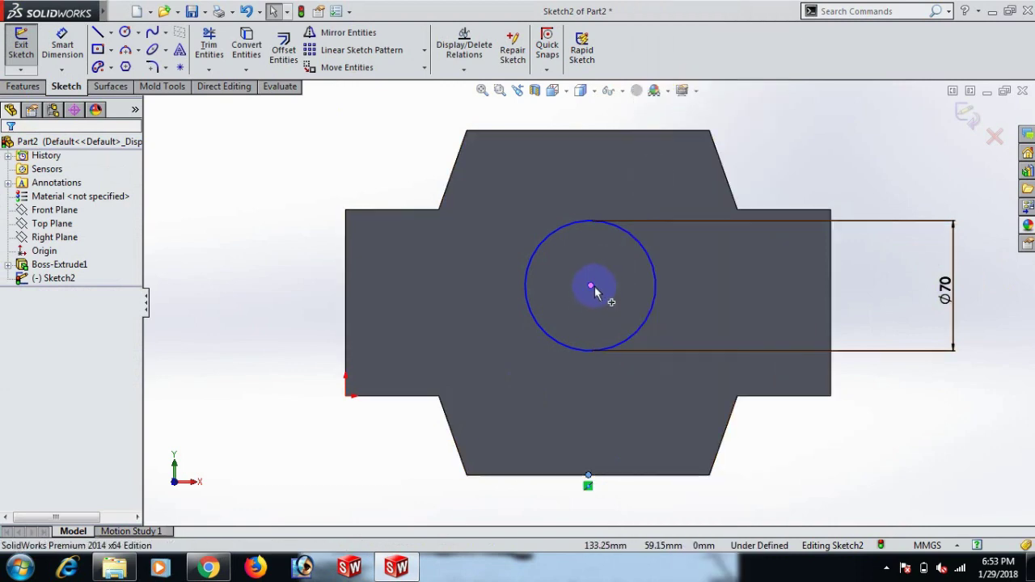
left_click(591, 285, "ctrl")
left_click(14, 412)
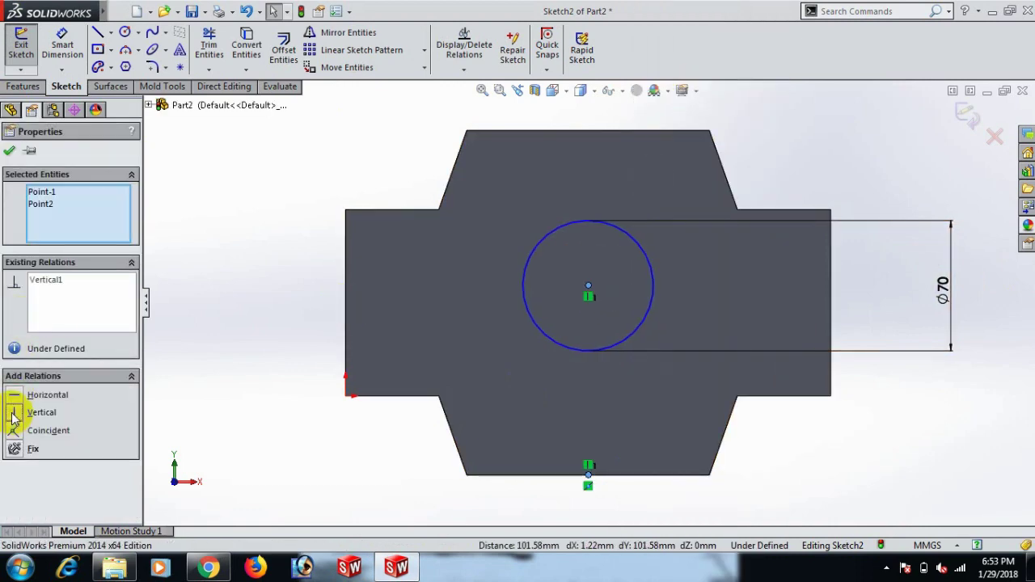
left_click(881, 419)
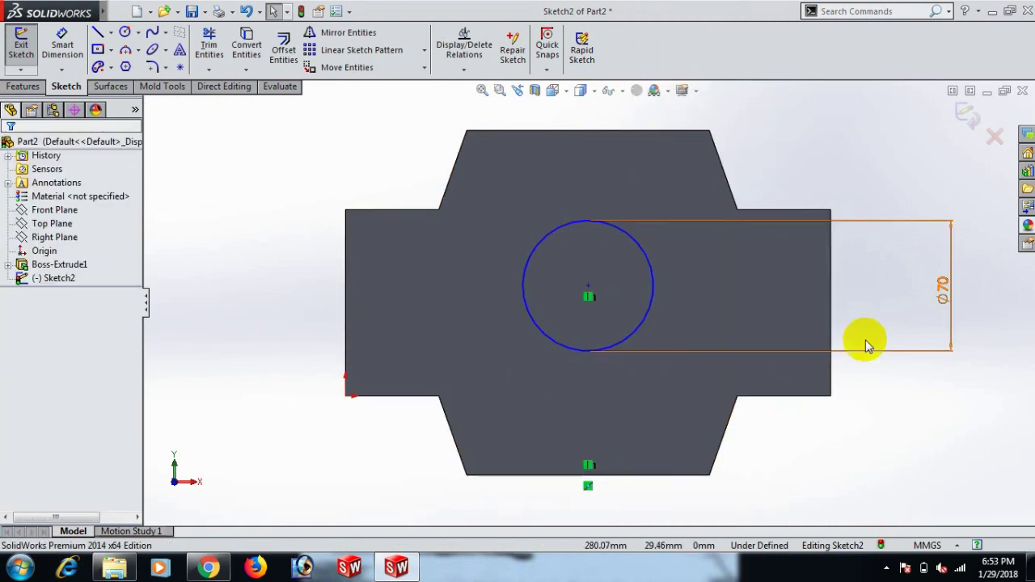
Align the circle centre horizontally with the right edge's midpoint.
right_click(836, 309)
left_click(890, 80)
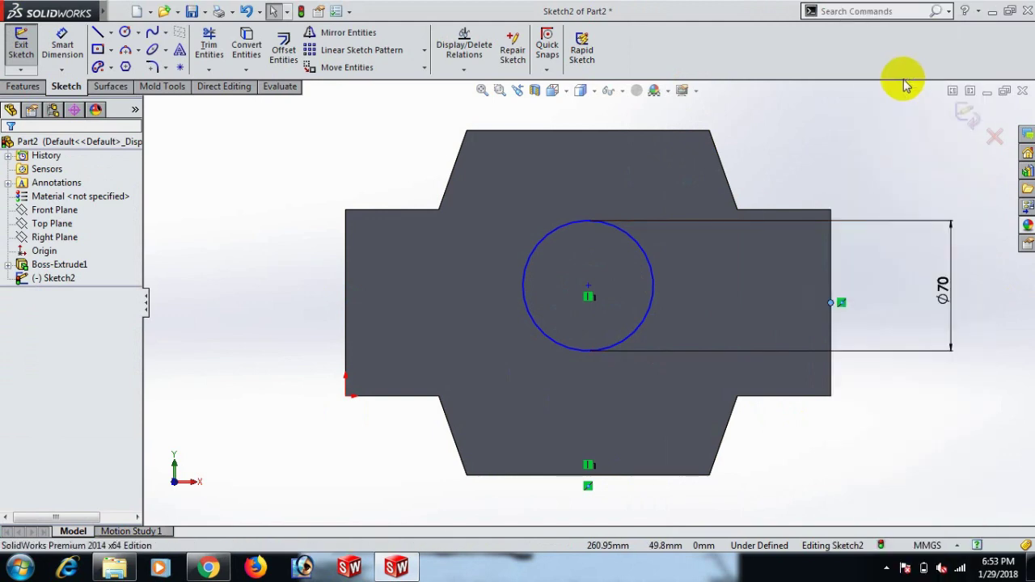
left_click(588, 285, "ctrl")
left_click(11, 398)
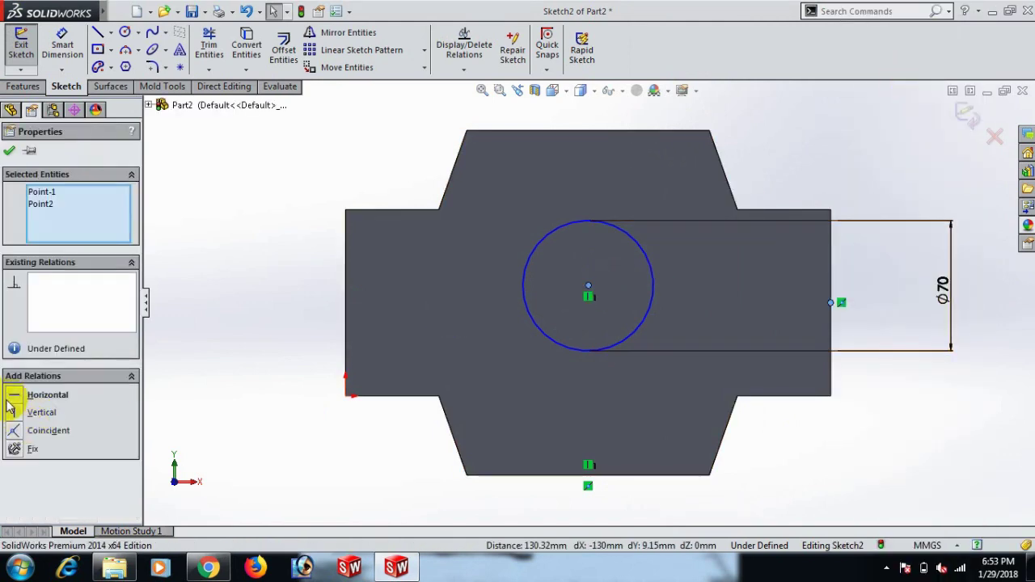
left_click(462, 270)
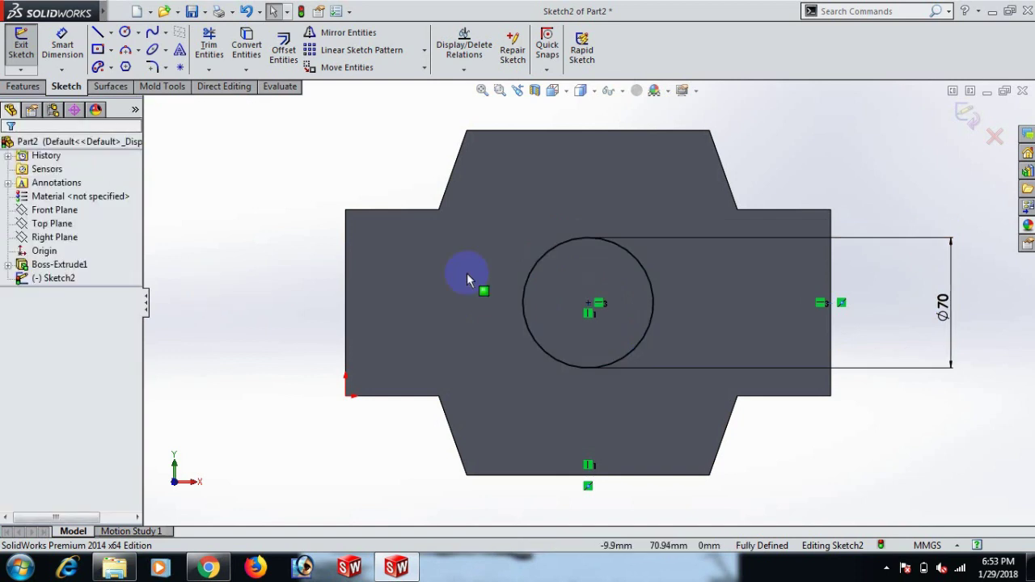
scroll(589, 305, "up", 3)
middle_click_drag(866, 380, 833, 432)
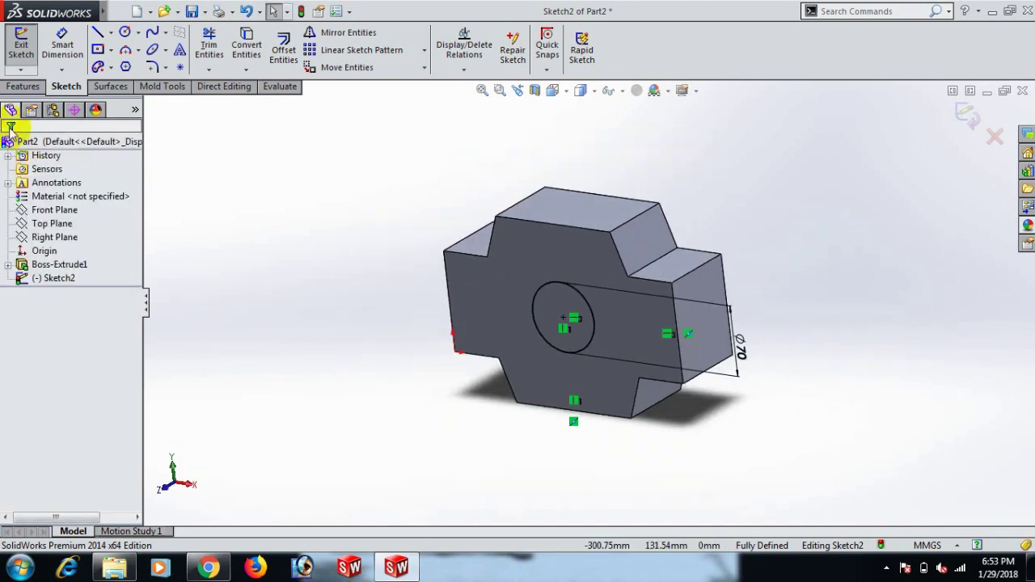
Extrude-cut the Ø70 circle Blind 70 mm deep to create Cut-Extrude1.
left_click(21, 86)
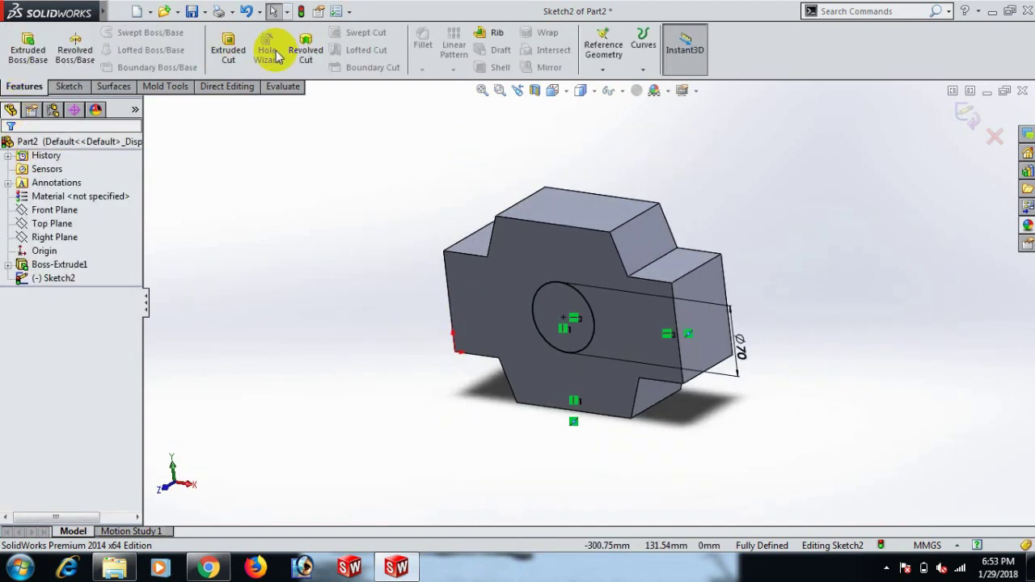
left_click(228, 49)
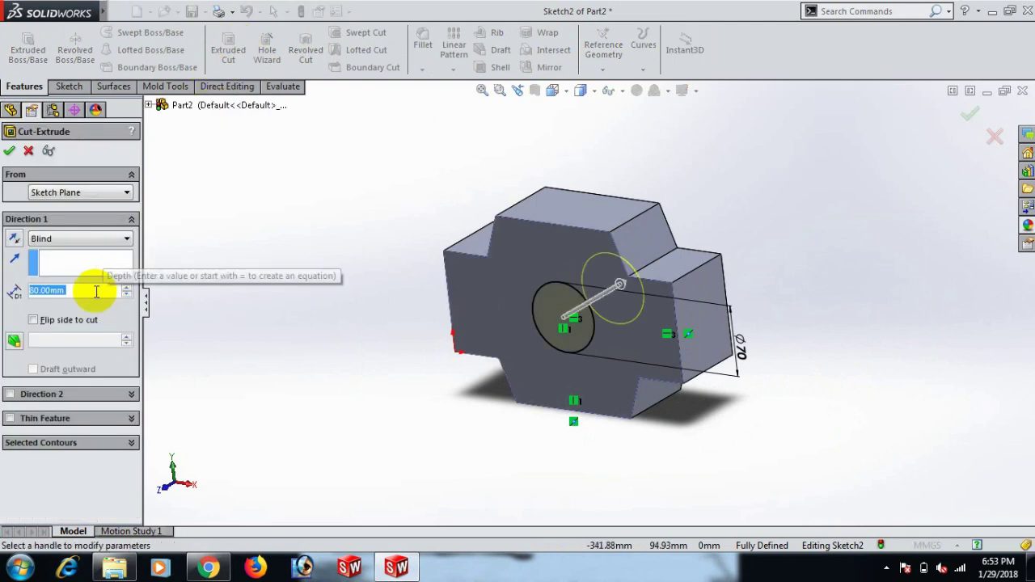
type("7")
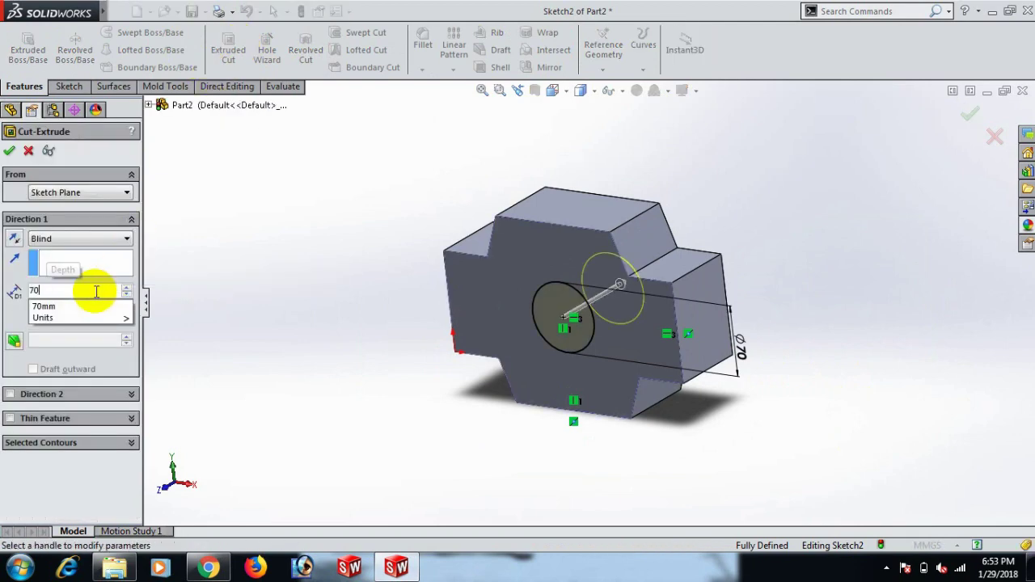
type("0")
key("Return")
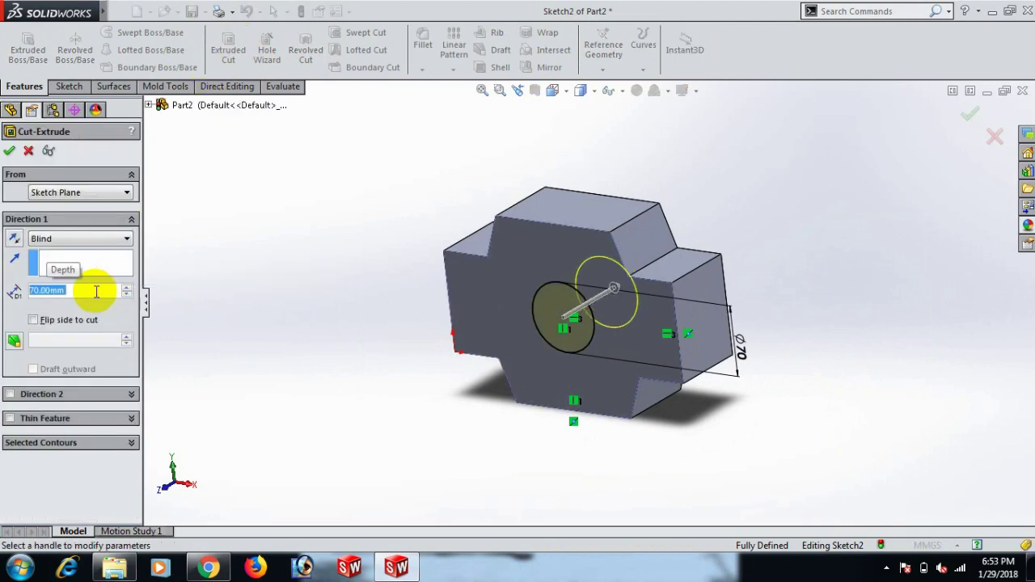
left_click(8, 151)
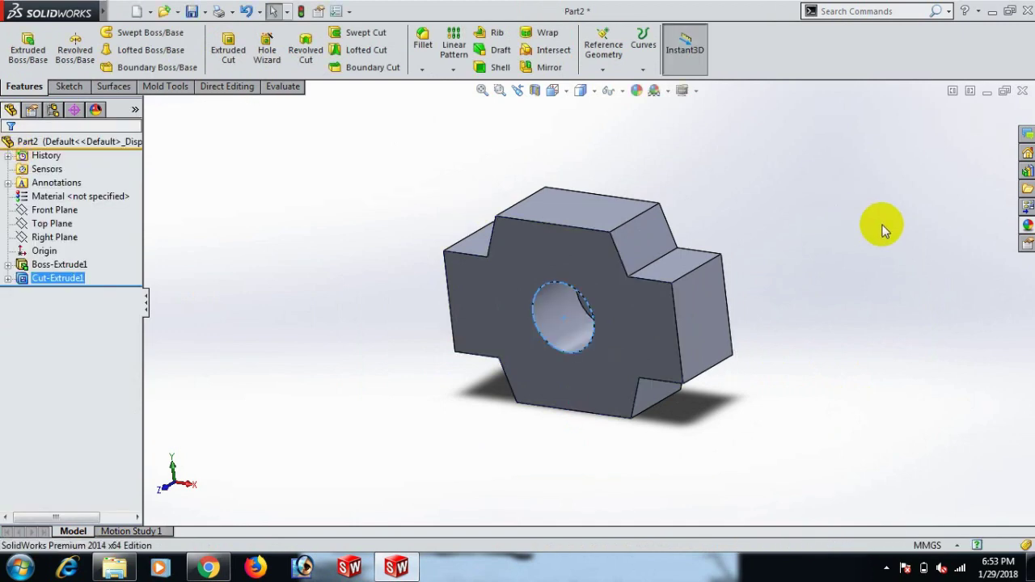
Start a new sketch on the block's front face, viewed normal to it.
middle_click_drag(837, 209, 742, 295)
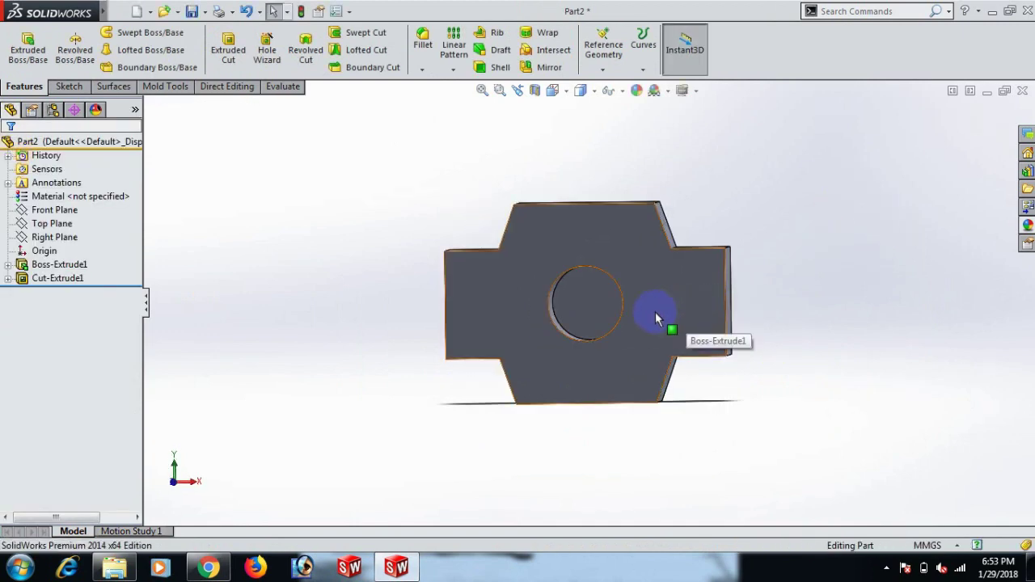
left_click(695, 301)
left_click(713, 265)
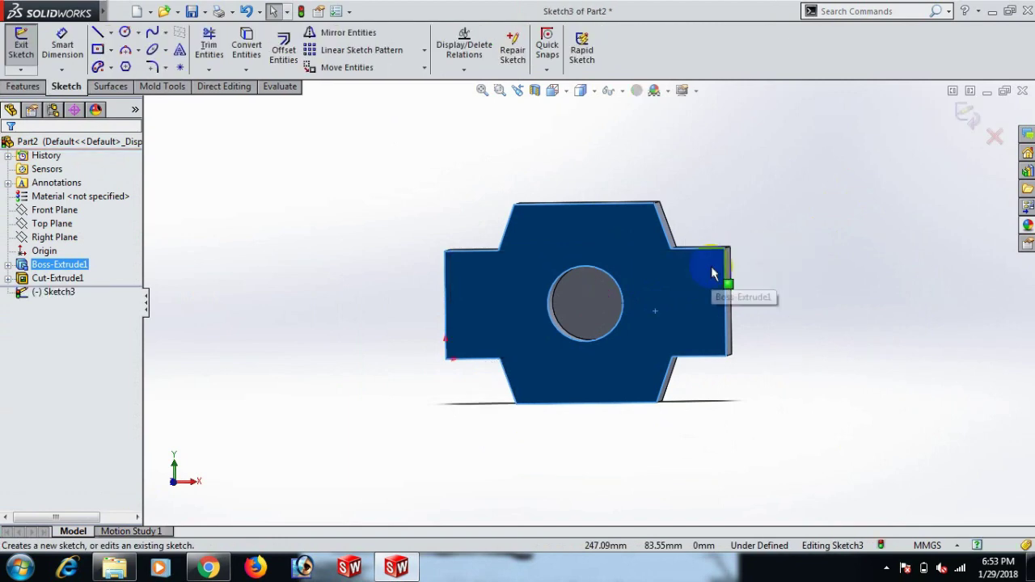
key("space")
left_click(845, 352)
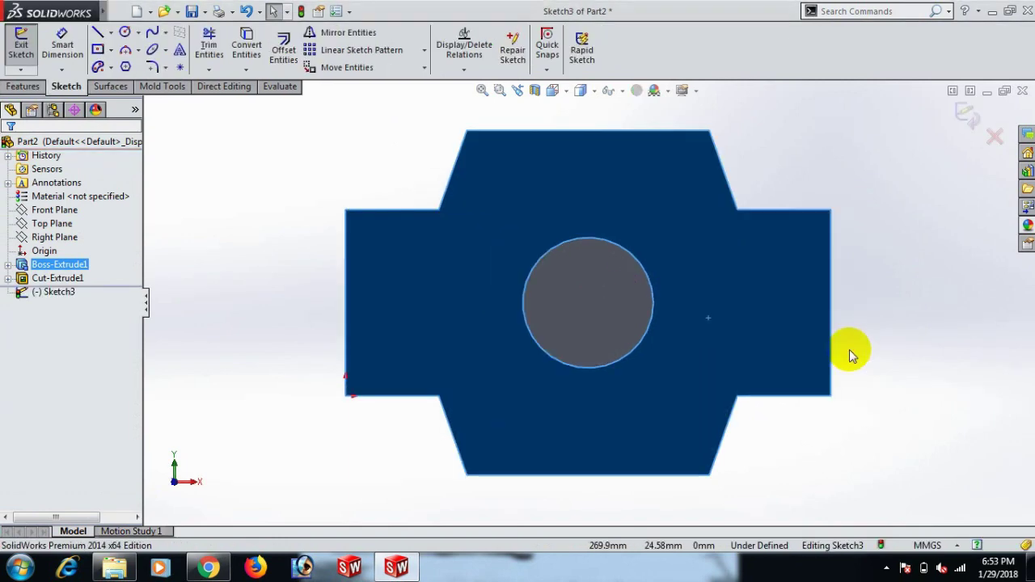
Convert the Ø70 hole edge into a sketch circle.
left_click(655, 312)
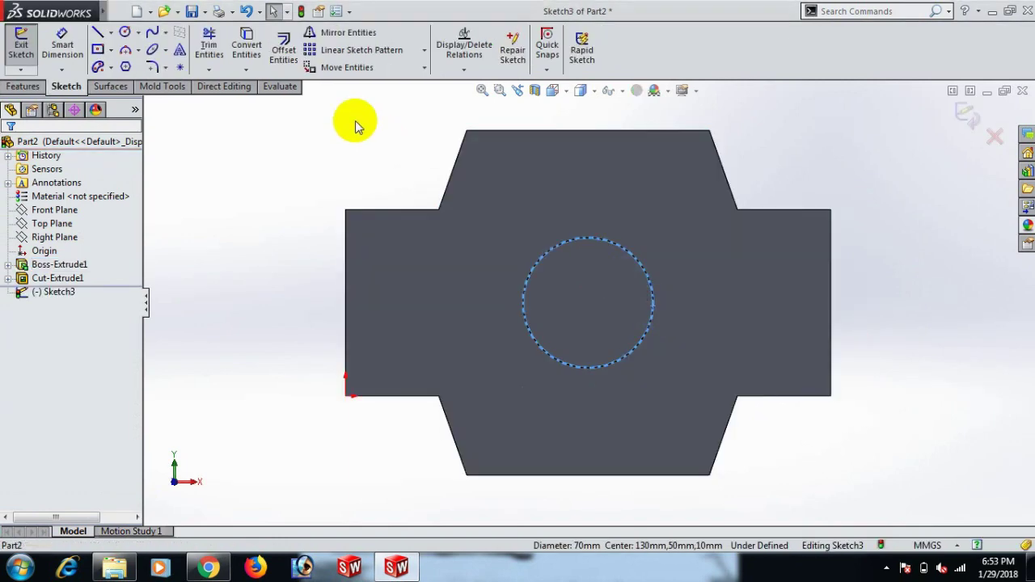
left_click(237, 51)
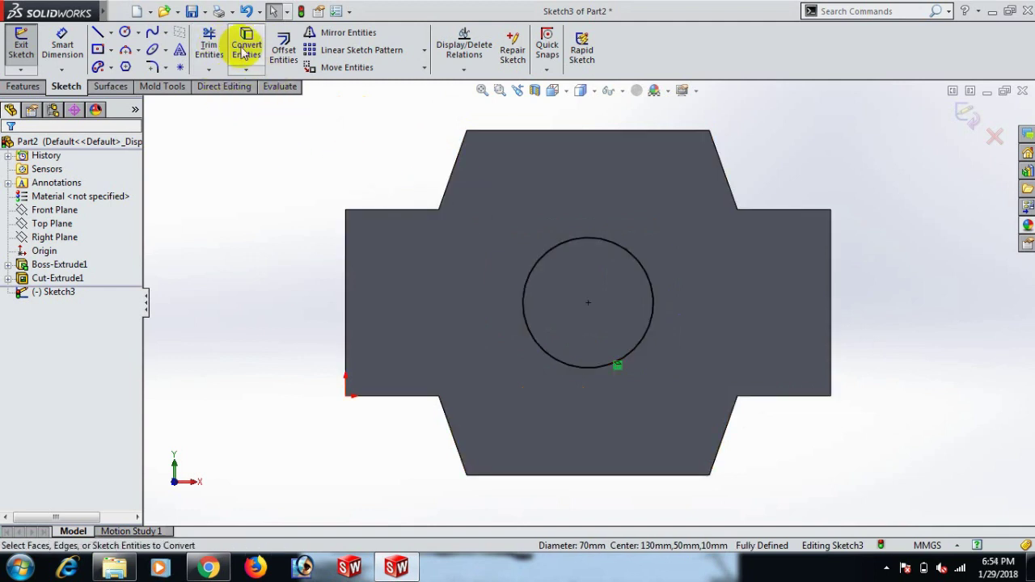
left_click(283, 48)
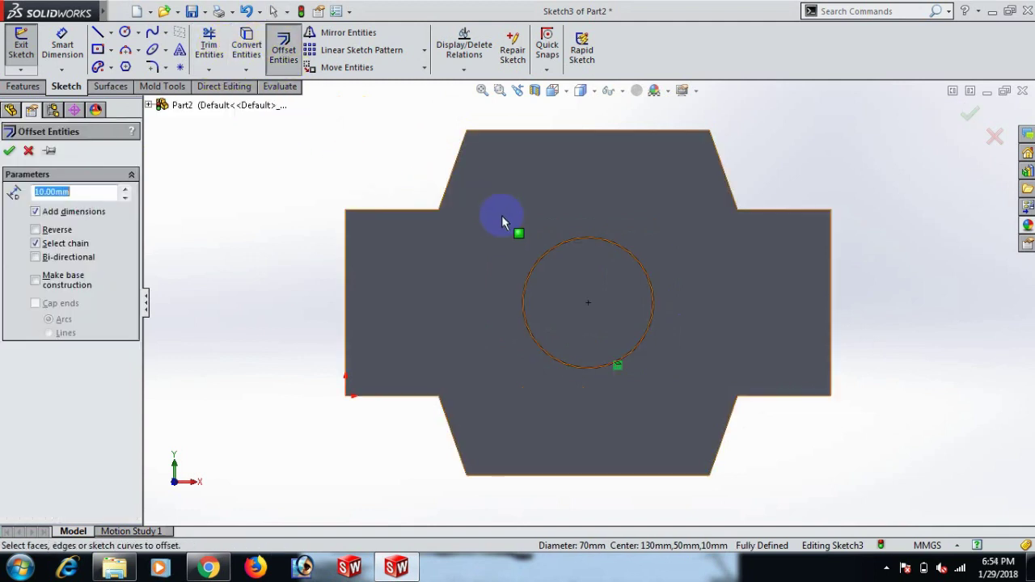
Offset the Ø70 circle 12.5 mm outward to make a concentric ring circle.
left_click(552, 241)
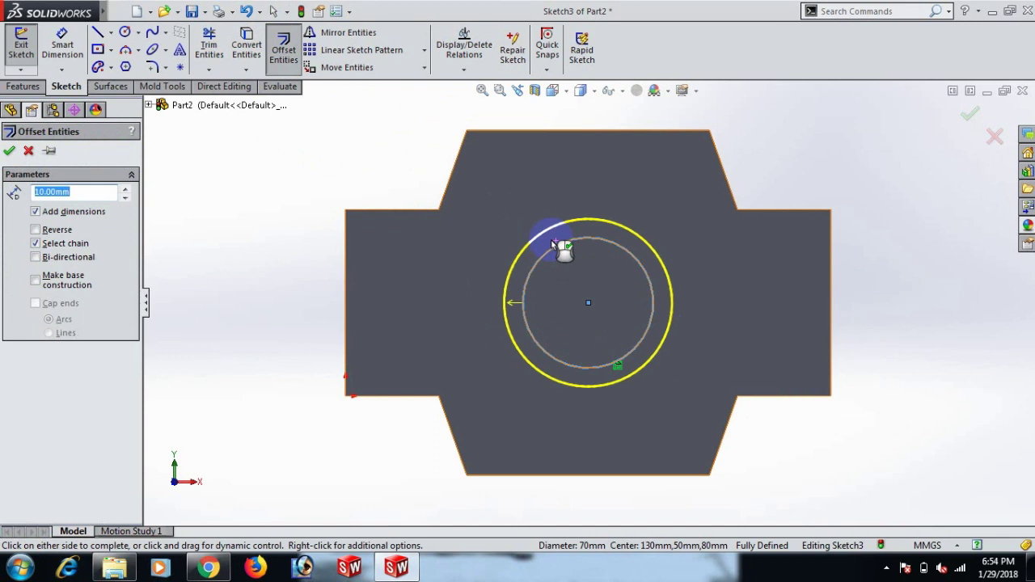
left_click(551, 240)
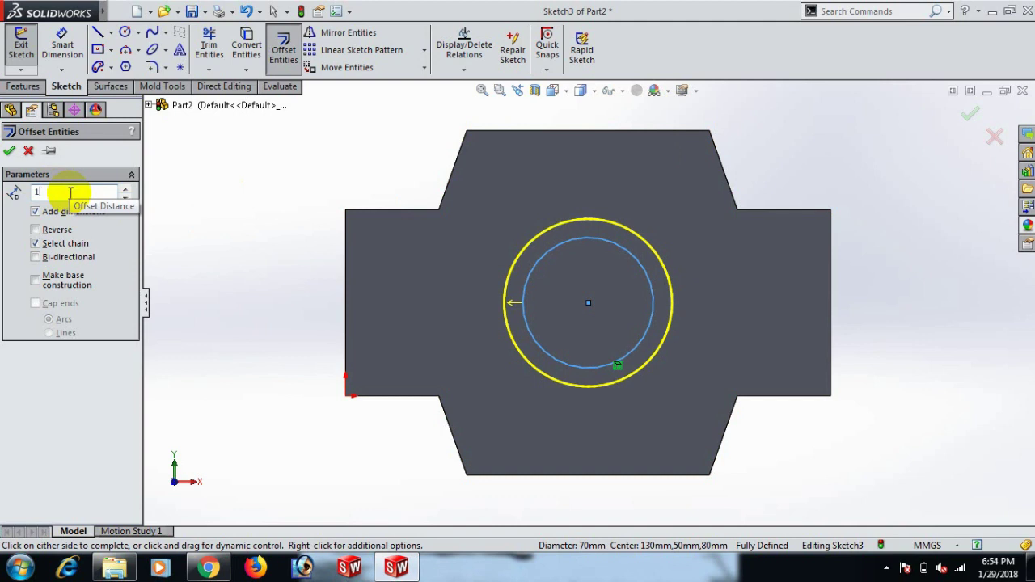
type(".5")
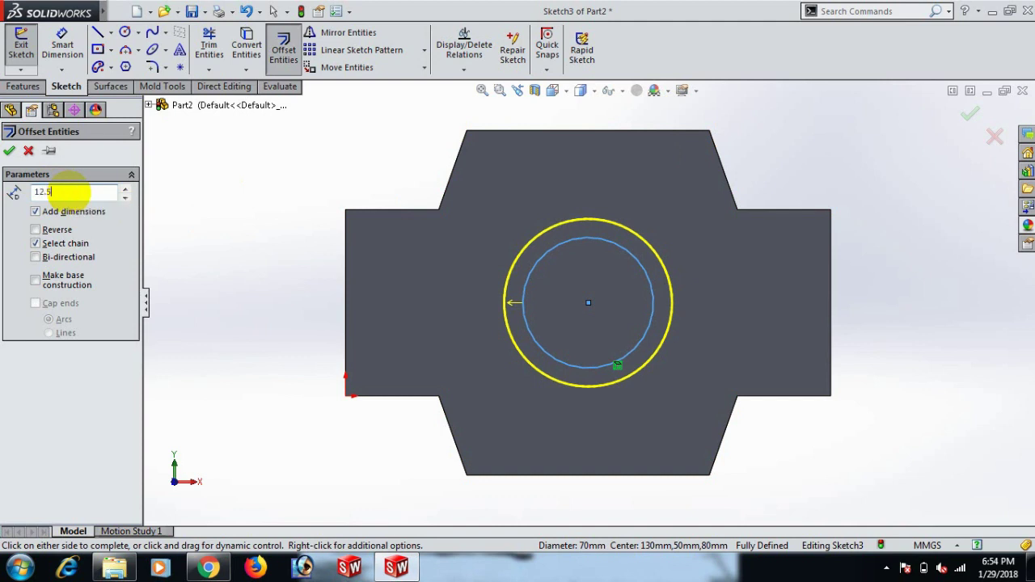
key("Return")
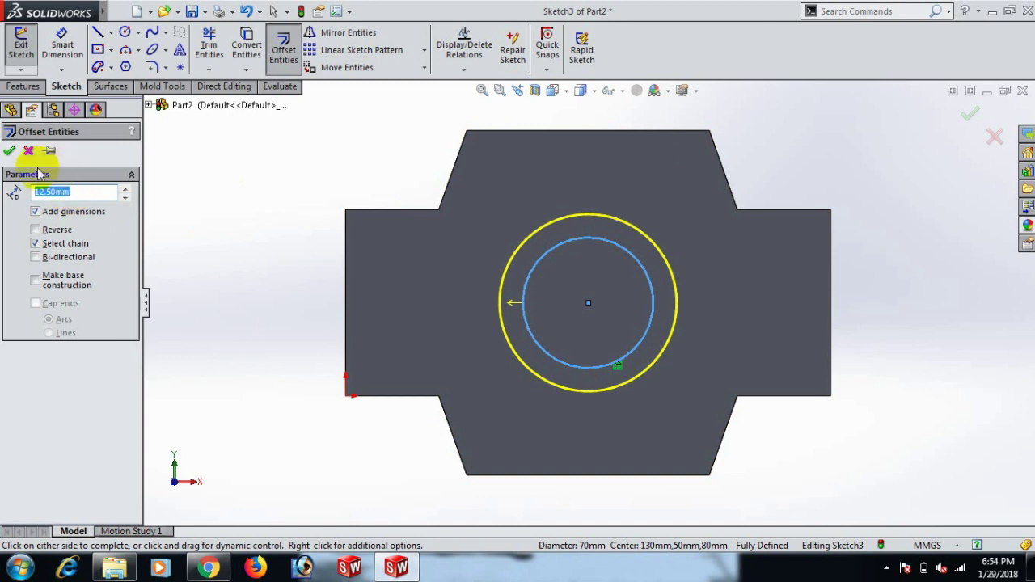
left_click(14, 152)
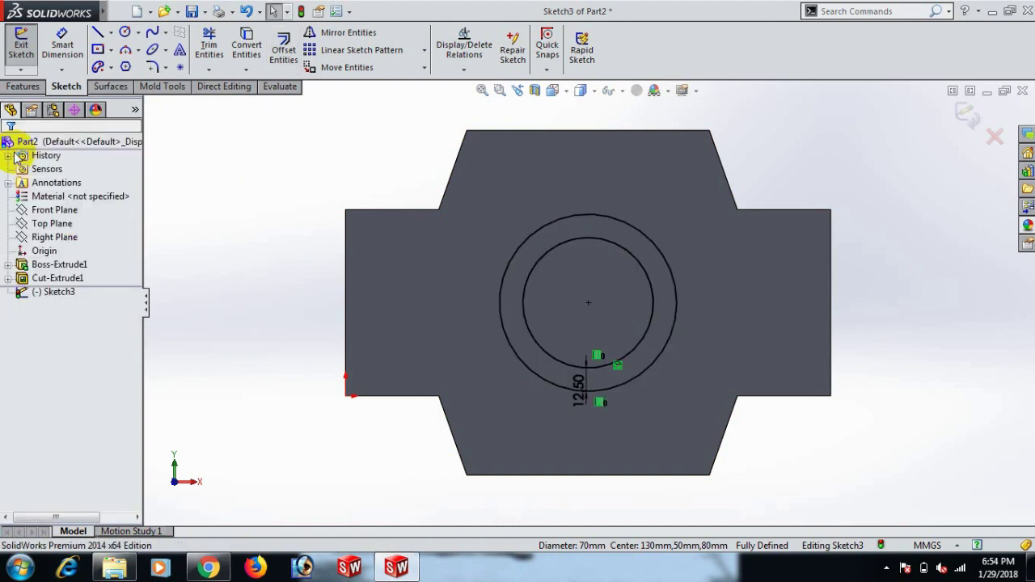
Extrude the ring between the circles 8 mm with a 6° draft as Boss-Extrude2.
middle_click_drag(848, 293, 793, 348)
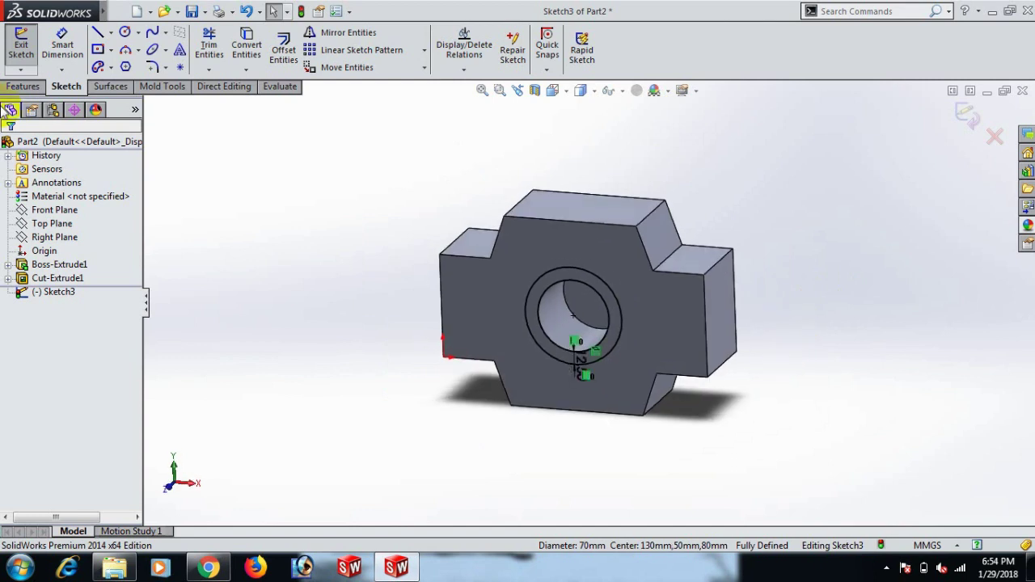
left_click(24, 87)
left_click(28, 49)
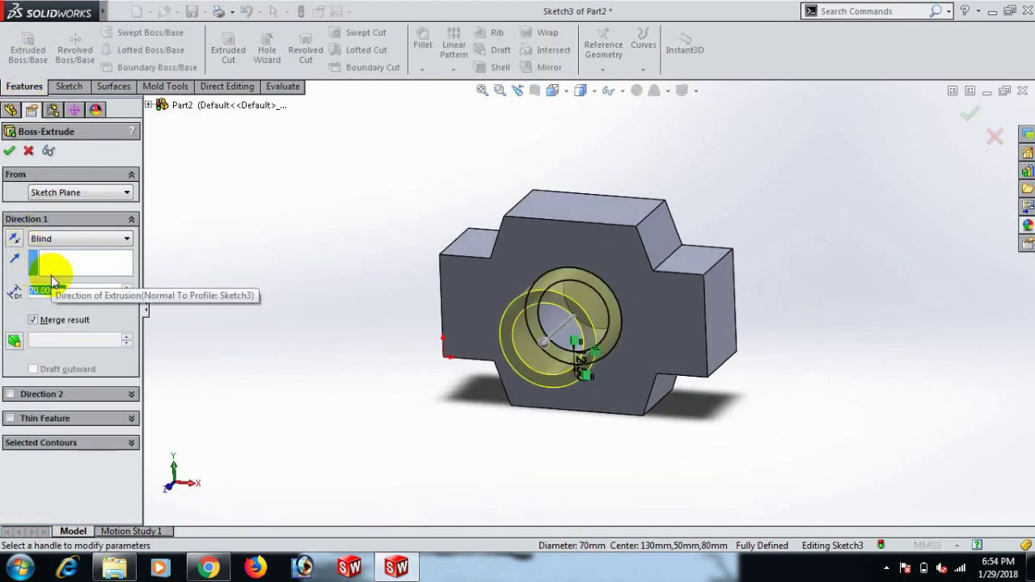
type("8")
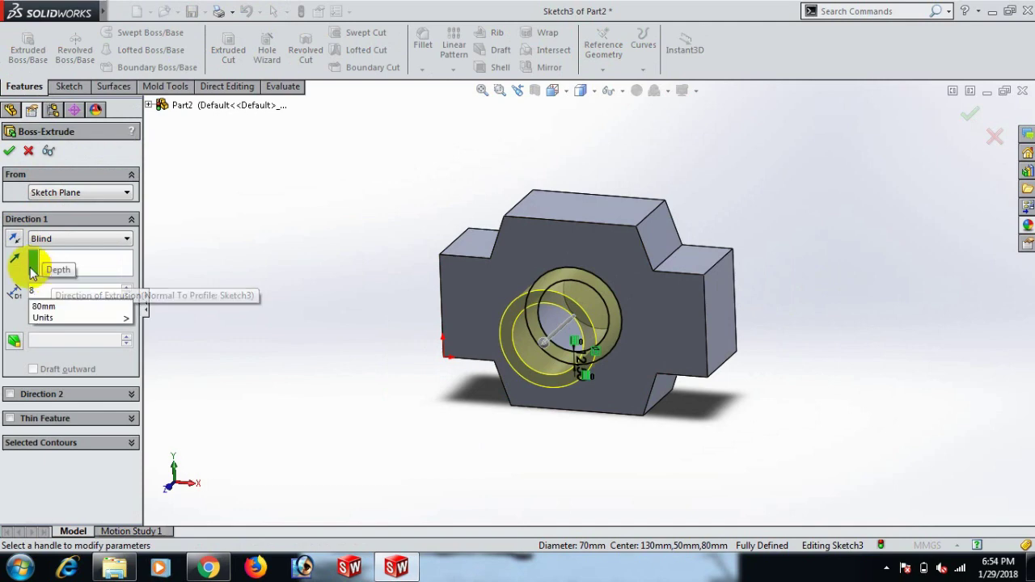
mouse_move(95, 319)
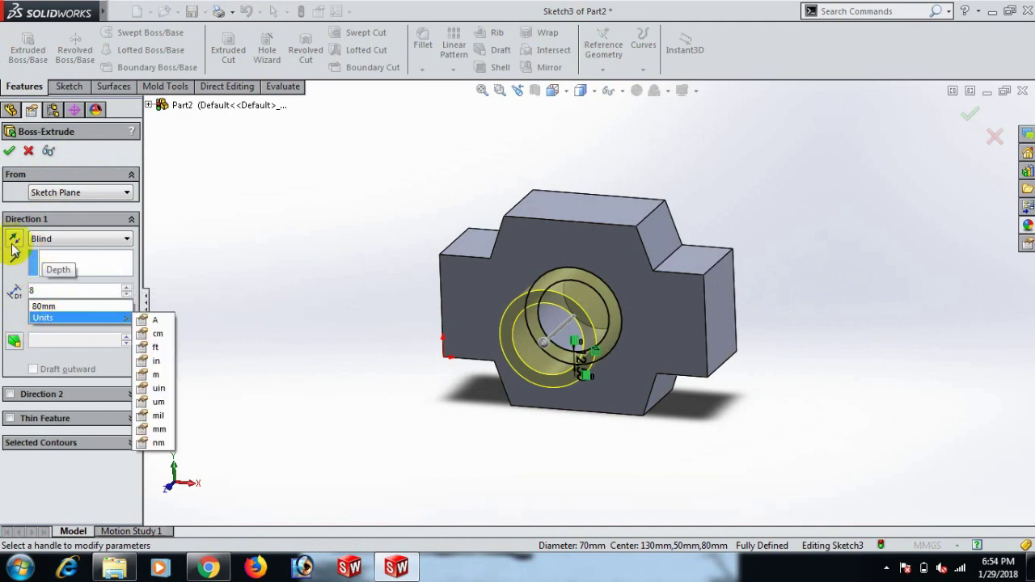
left_click(16, 342)
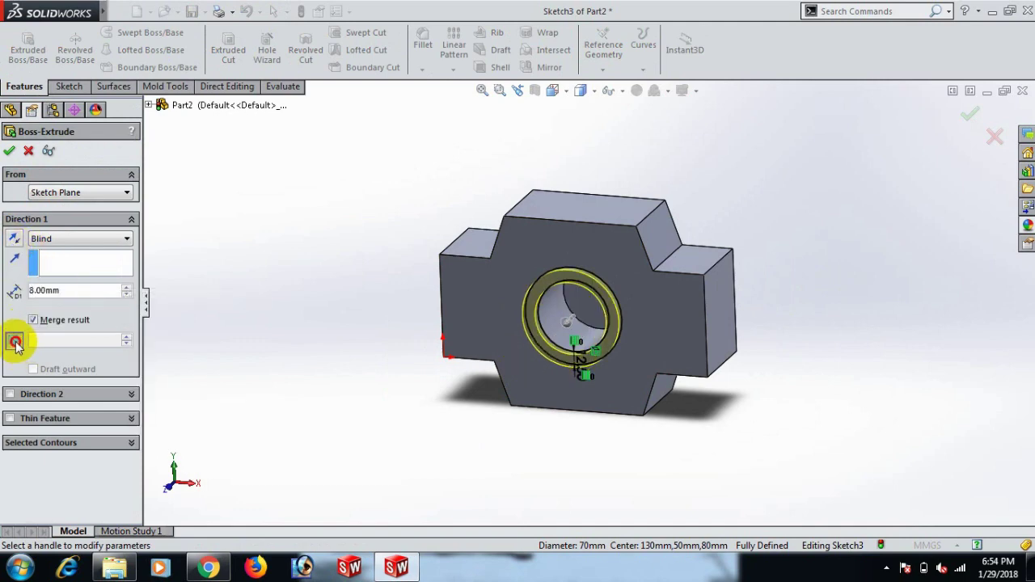
left_click(16, 343)
middle_click_drag(428, 282, 397, 321)
left_click(9, 152)
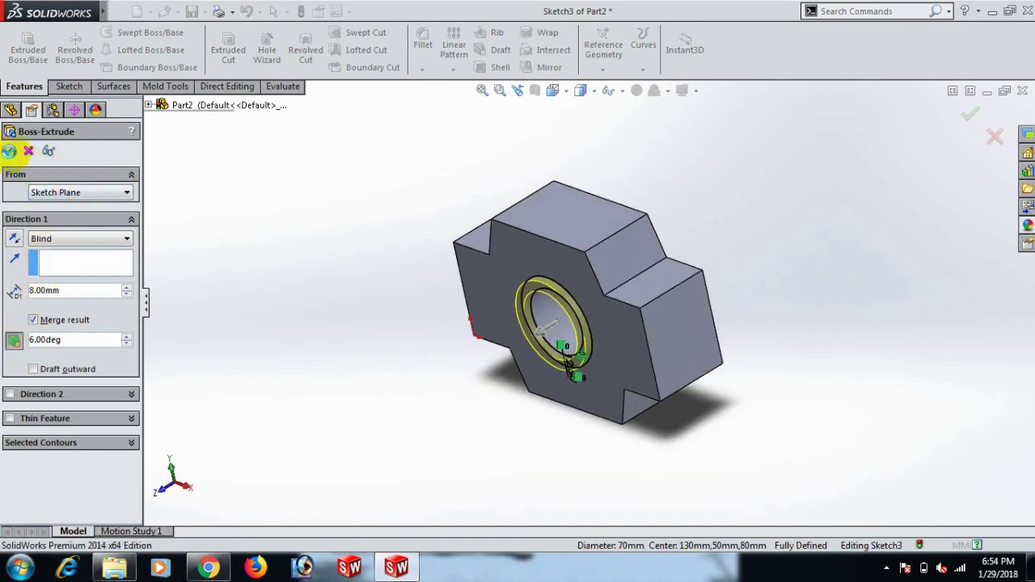
middle_click_drag(844, 304, 824, 219)
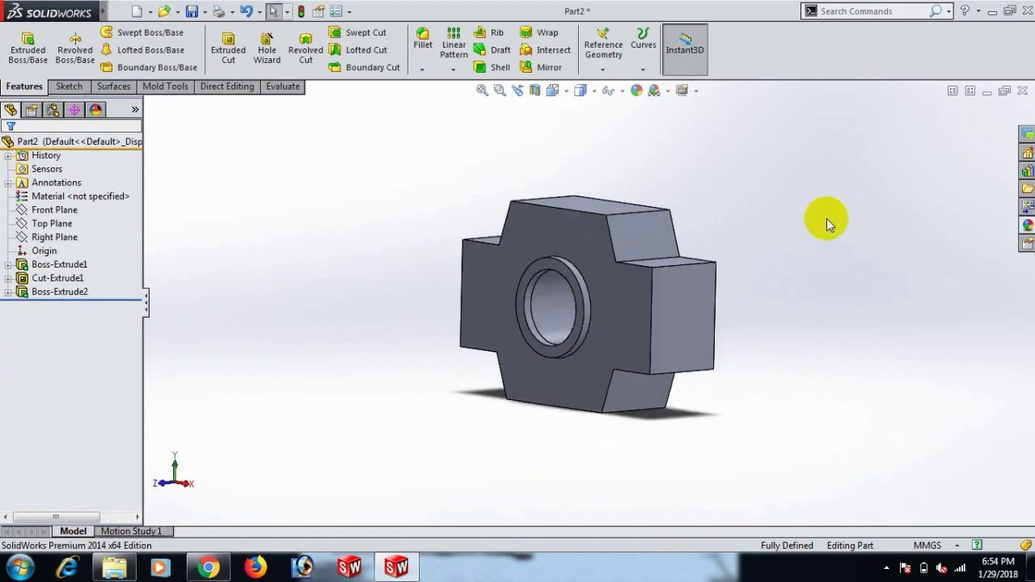
left_click(704, 323)
Start a new sketch on the block's right end face, viewed normal to it.
left_click(769, 277)
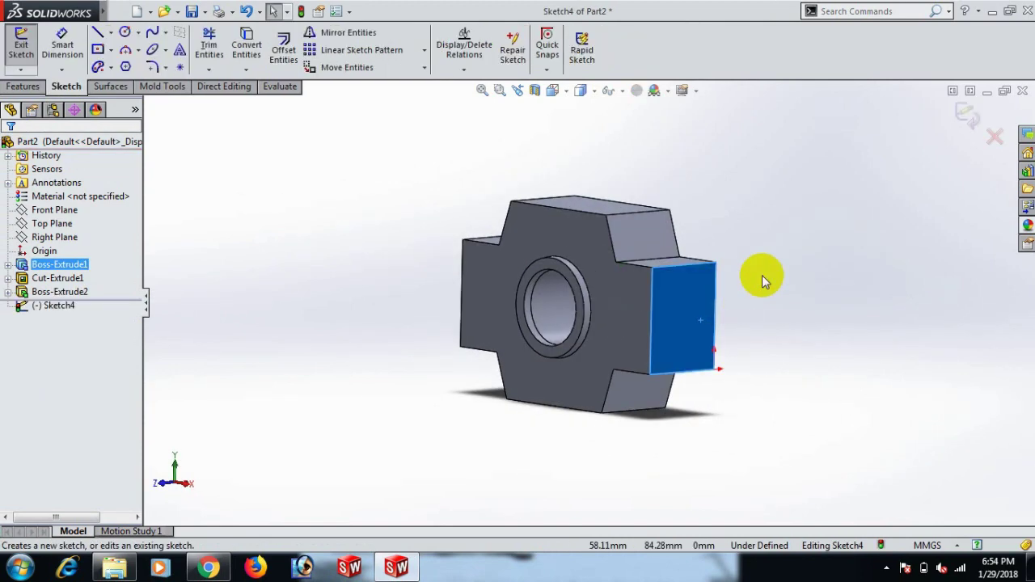
key("space")
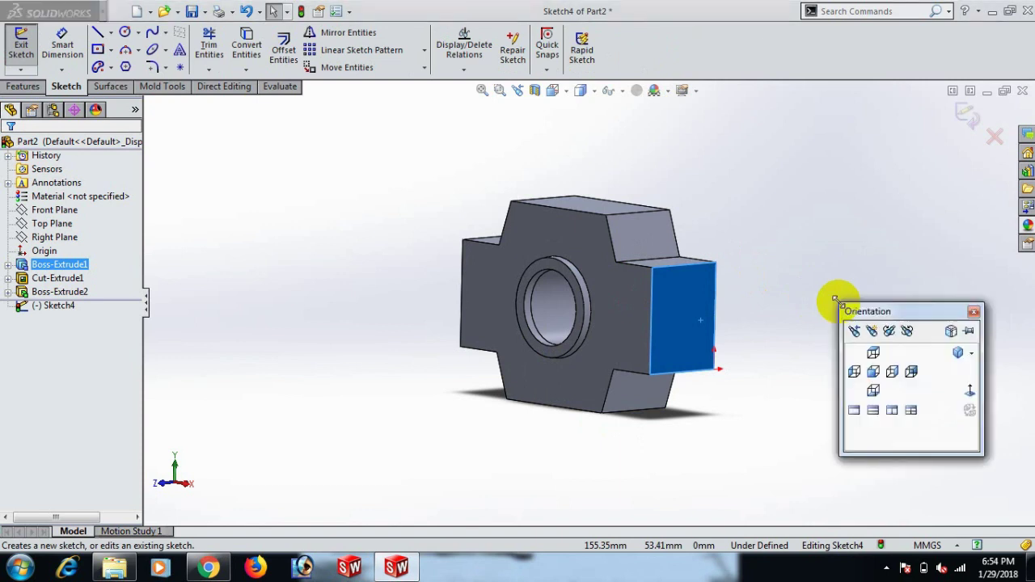
left_click(969, 390)
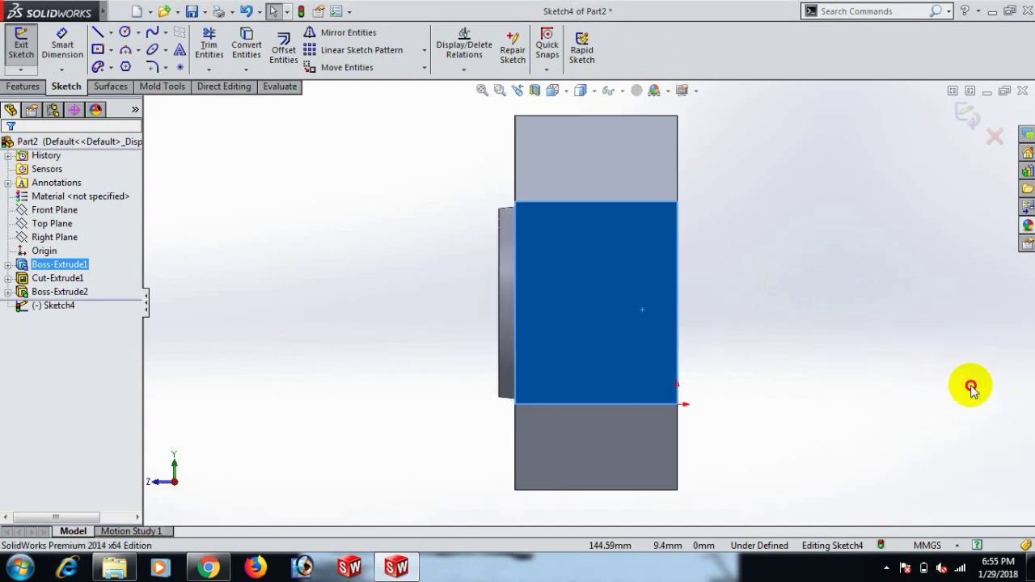
Draw a circle on the end face and dimension its diameter to 50 mm.
key("c")
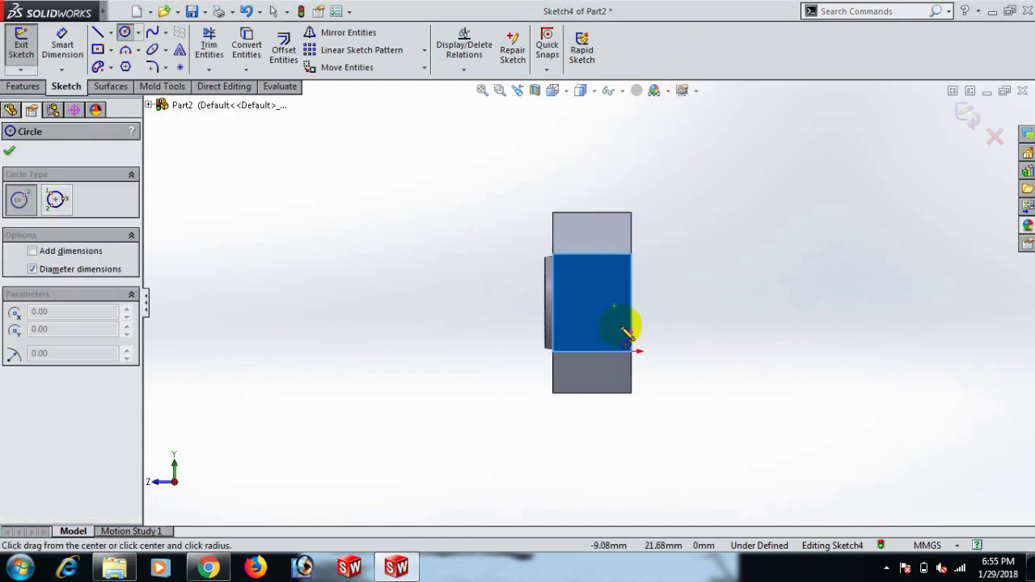
left_click(589, 299)
left_click(614, 327)
right_click_drag(746, 347, 745, 150)
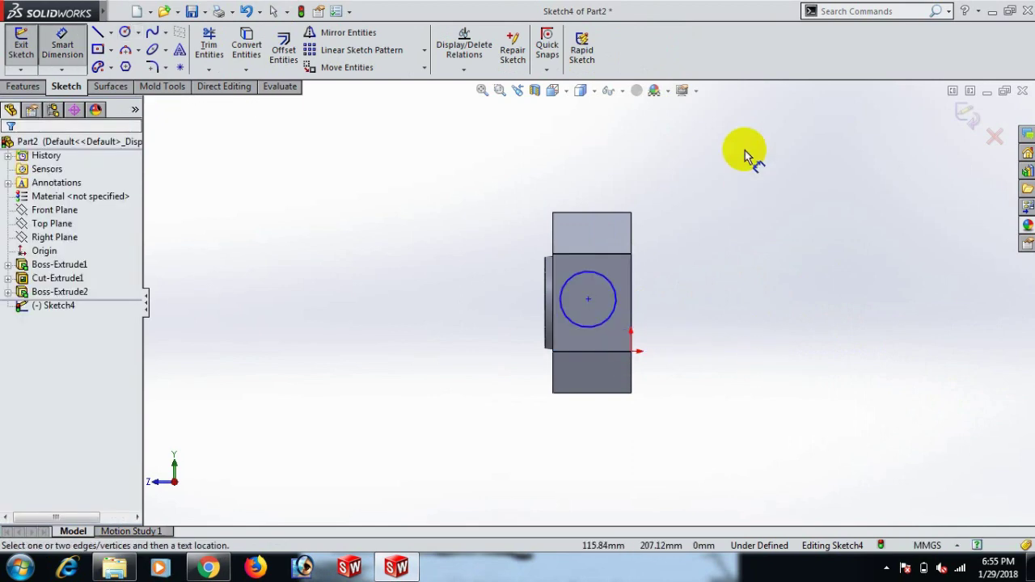
left_click(616, 297)
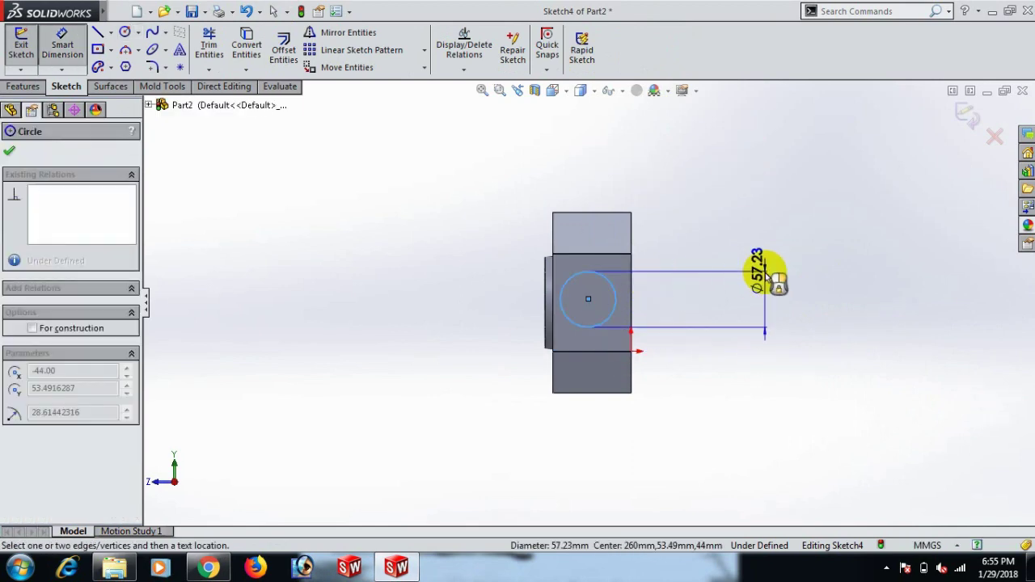
left_click(765, 275)
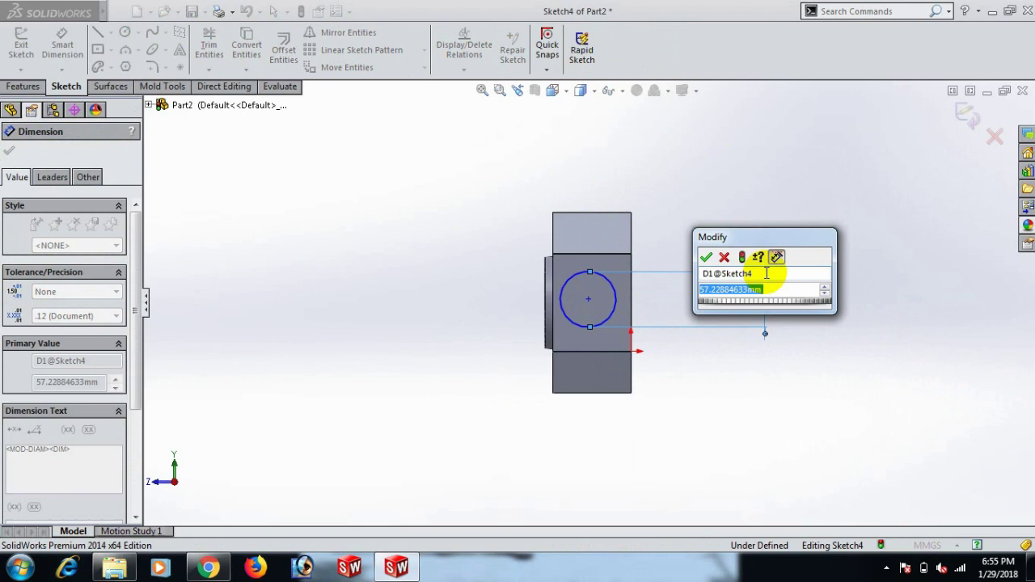
type("50")
key("Return")
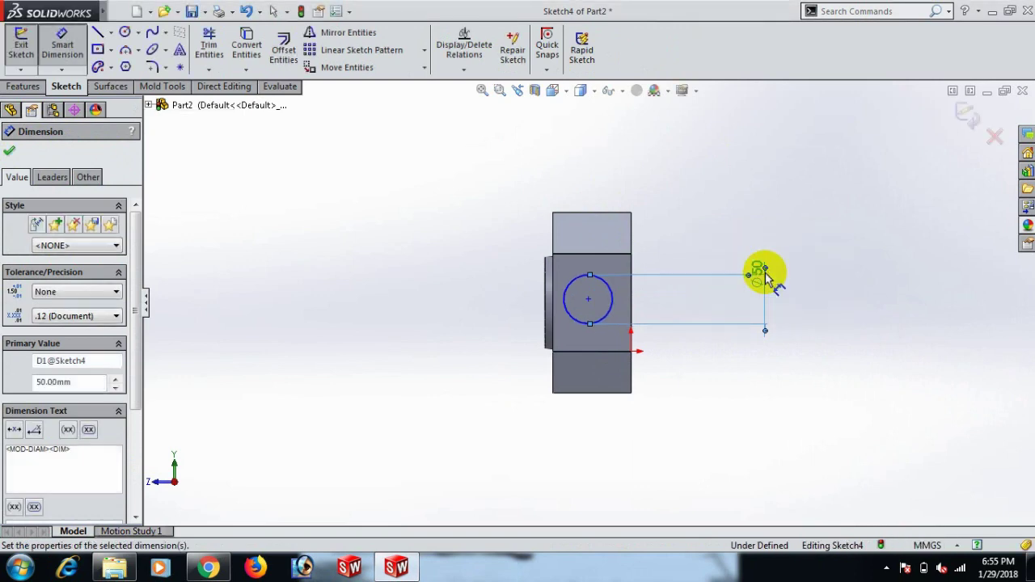
right_click(743, 208)
left_click(784, 168)
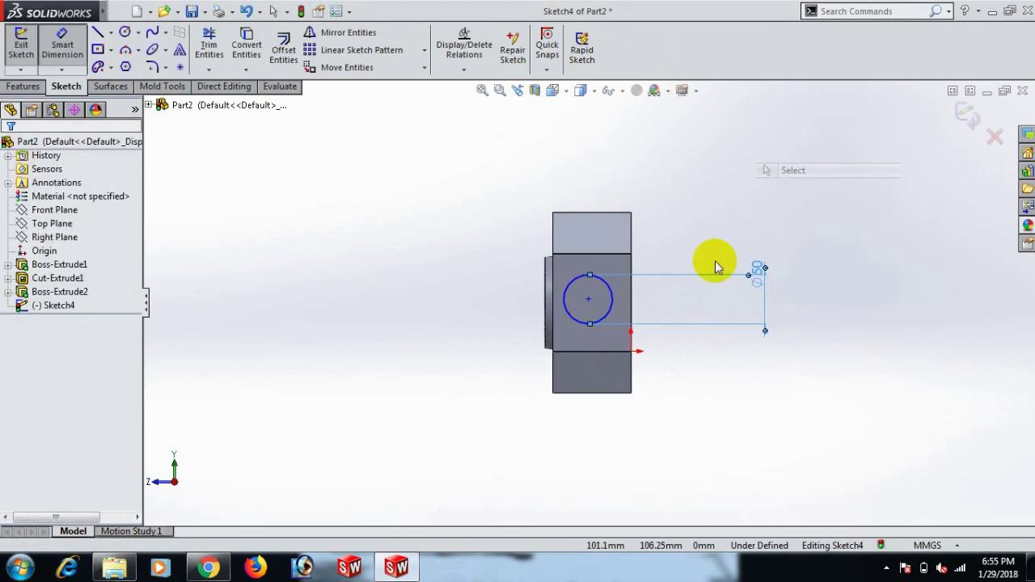
scroll(671, 299, "down", 3)
Make the circle centre vertical with the bottom edge's midpoint.
right_click(538, 388)
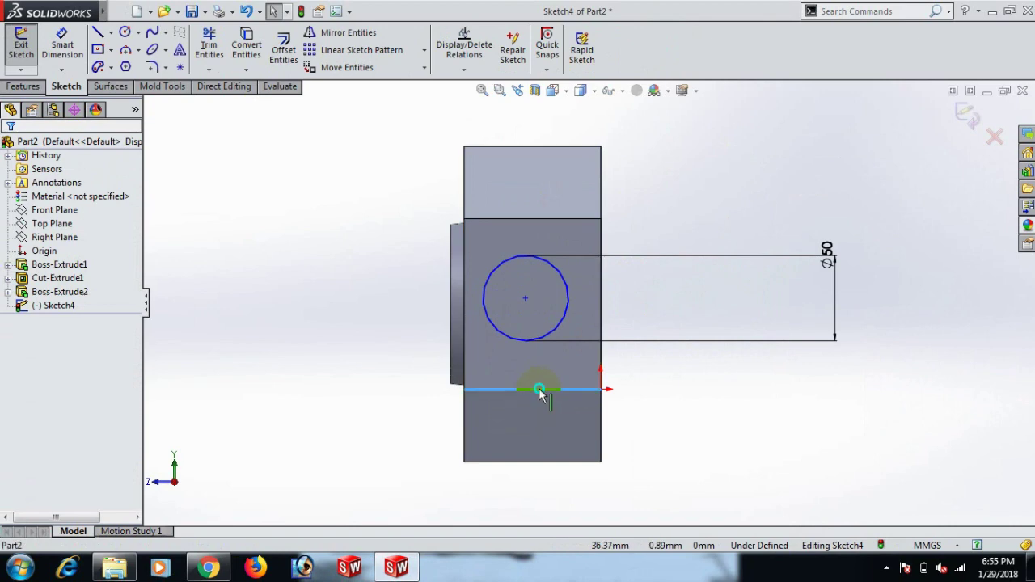
left_click(612, 84)
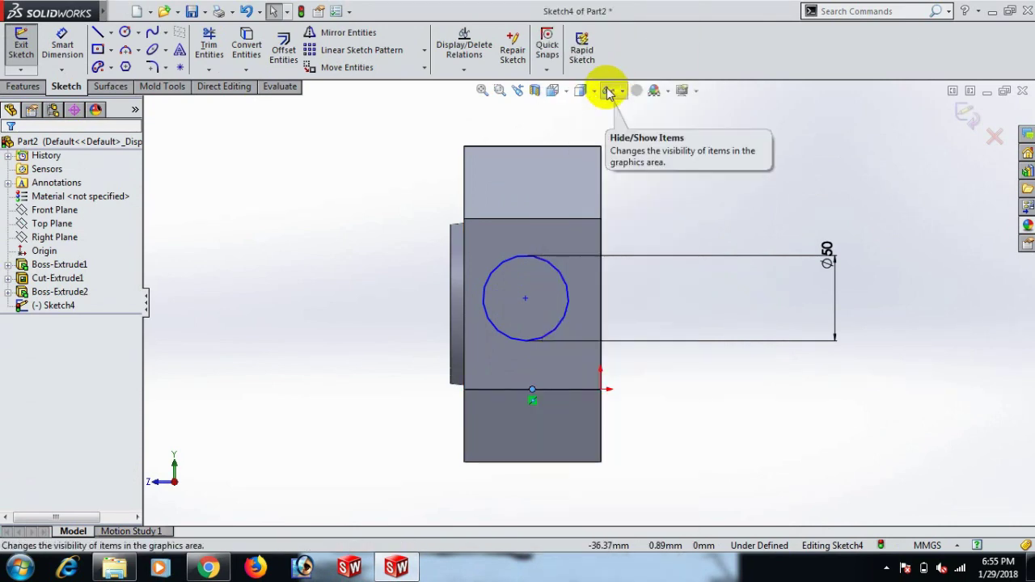
left_click(523, 300, "ctrl")
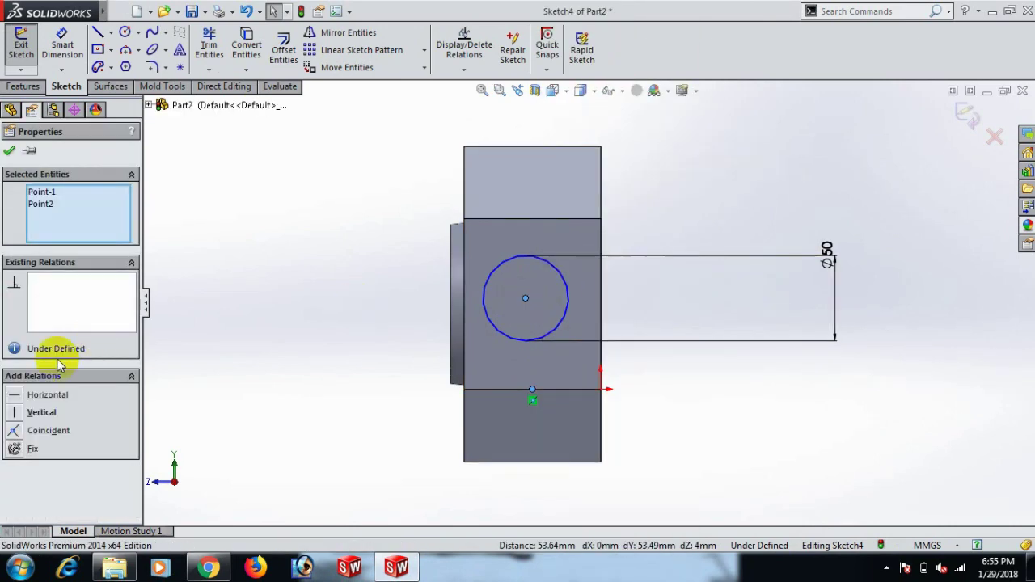
left_click(12, 414)
left_click(717, 189)
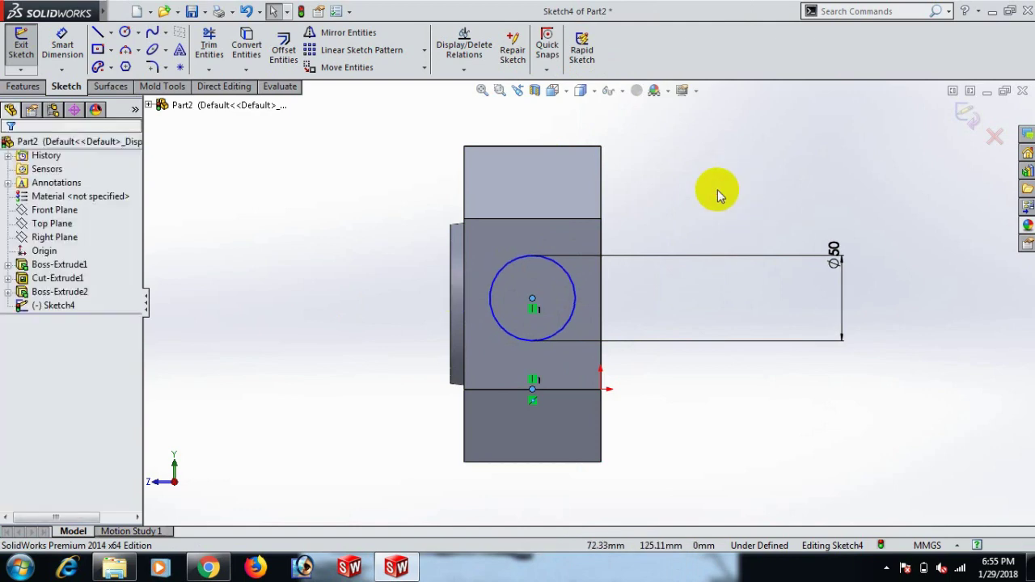
Make the circle centre horizontal with the right edge's midpoint.
right_click(599, 281)
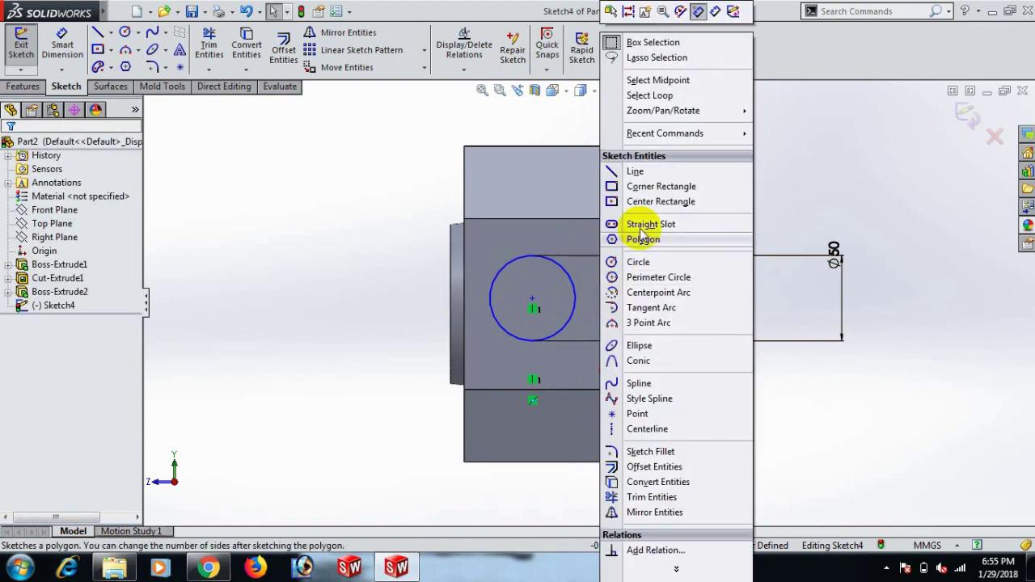
left_click(659, 79)
left_click(533, 303, "ctrl")
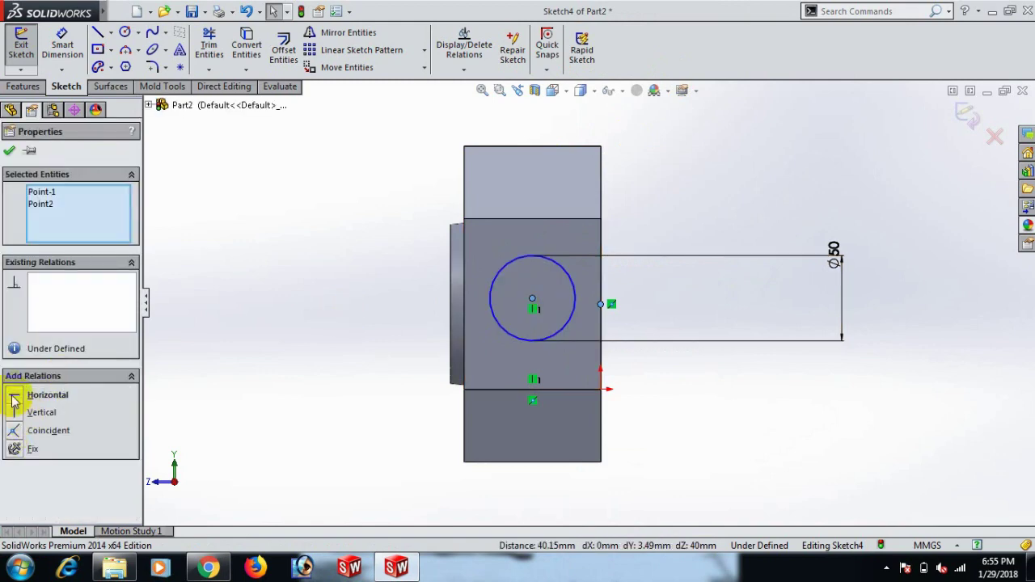
left_click(9, 394)
left_click(254, 254)
middle_click_drag(254, 254, 282, 186)
Extrude-cut the Ø50 circle Through All to create Cut-Extrude2.
left_click(18, 86)
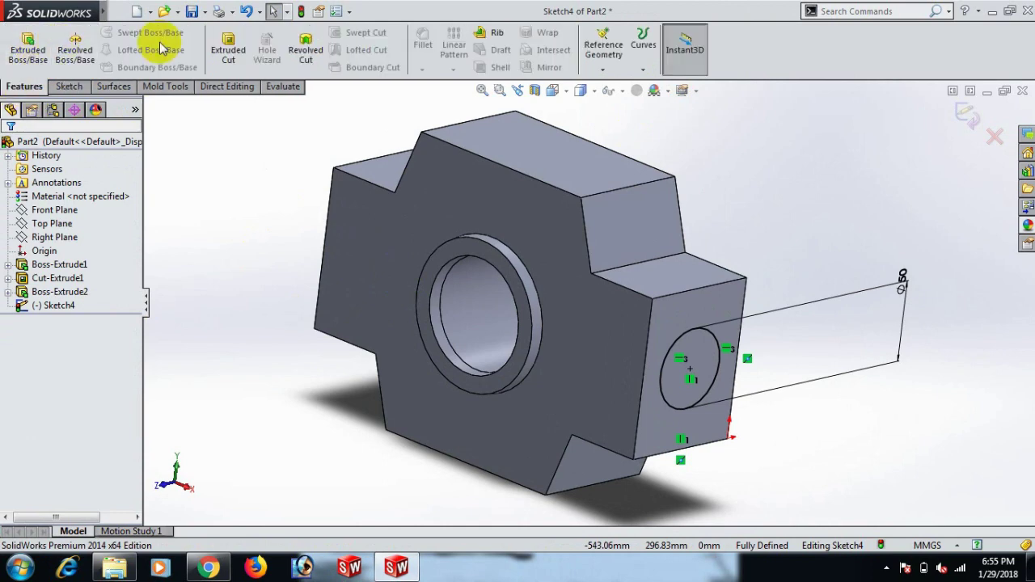
left_click(231, 45)
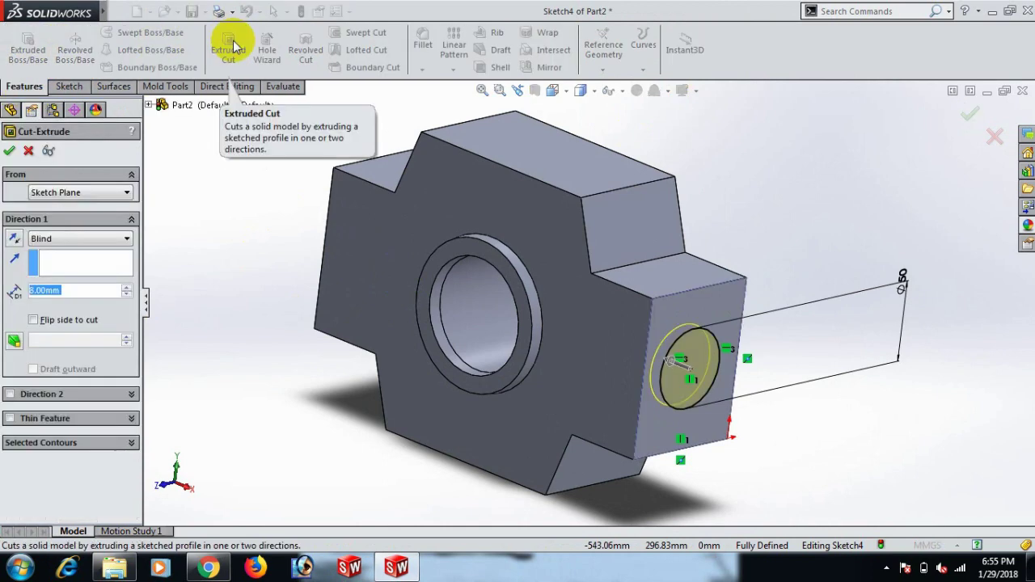
left_click(127, 239)
left_click(78, 261)
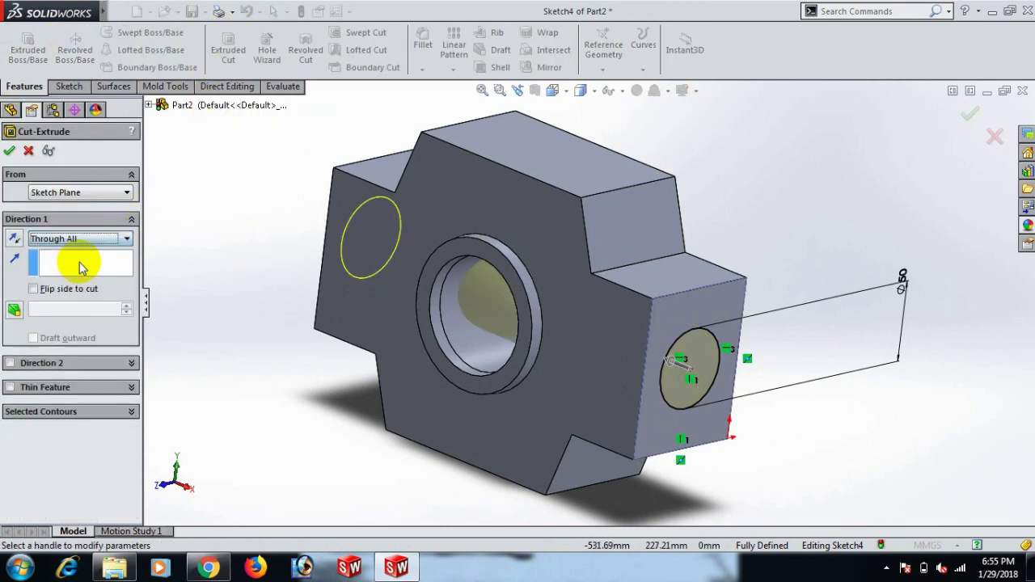
left_click(8, 152)
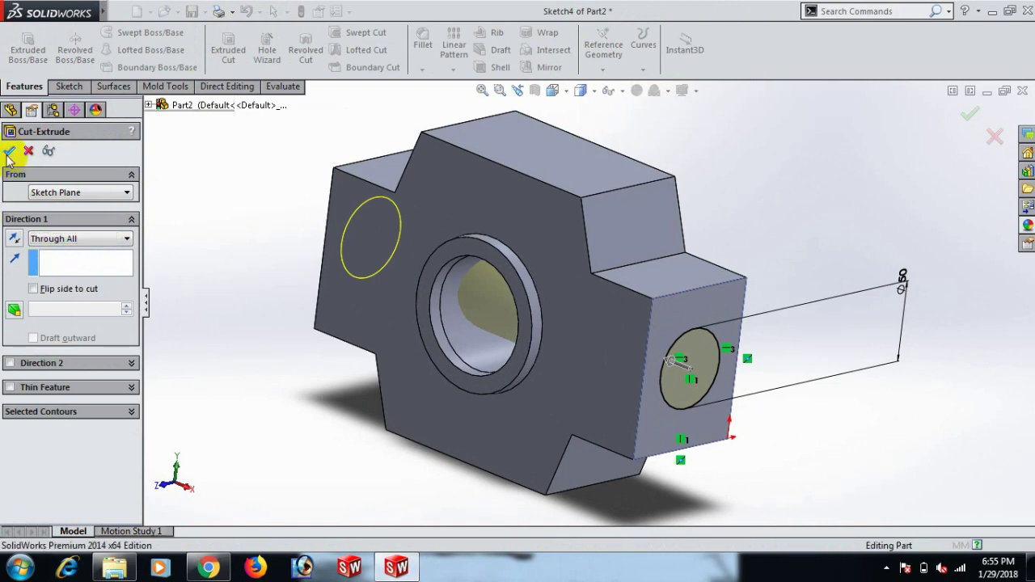
scroll(857, 299, "up", 3)
middle_click_drag(832, 296, 801, 315)
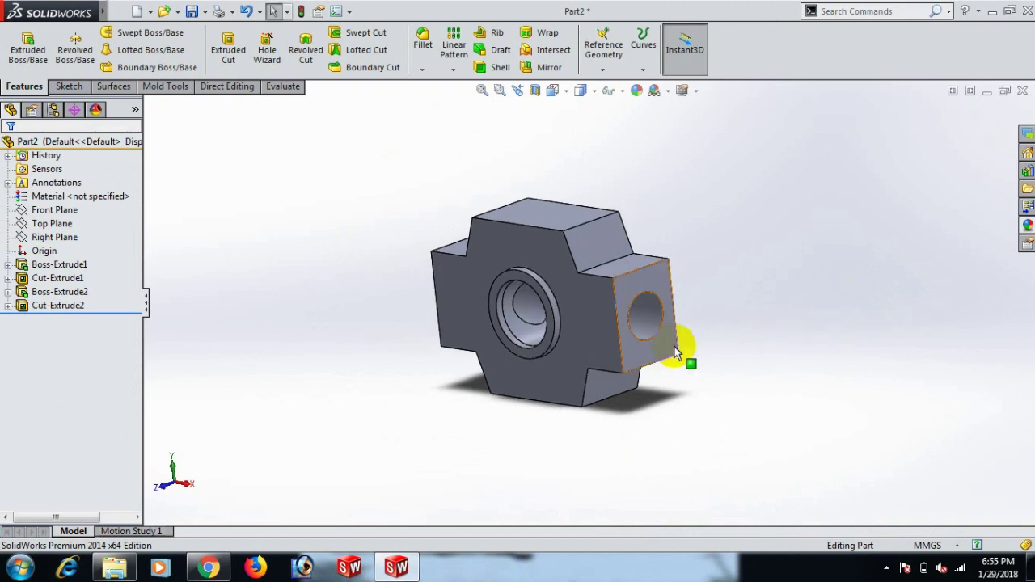
Start a new sketch on the end face with the Ø50 hole, viewed normal to it.
left_click(664, 348)
left_click(722, 295)
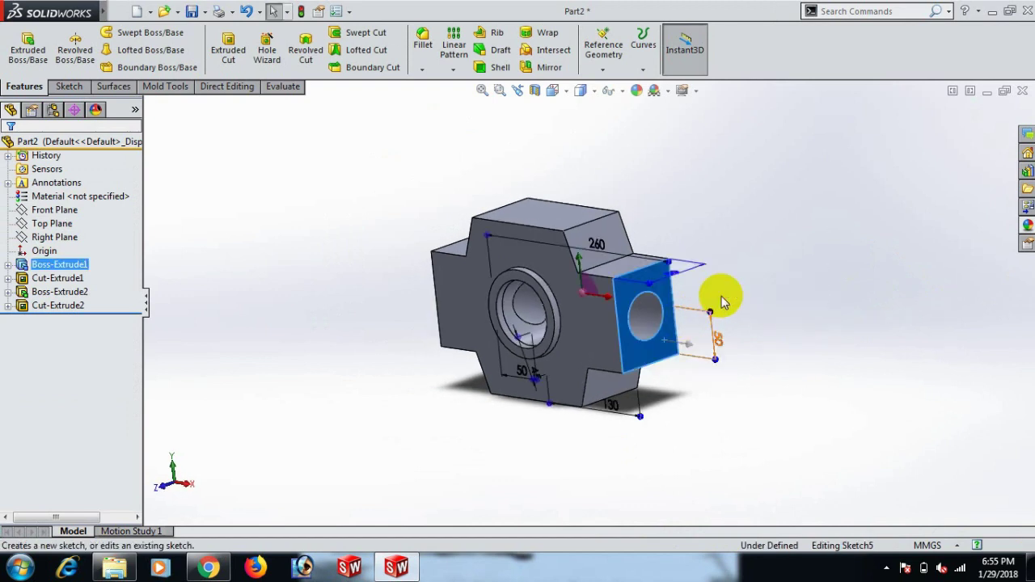
key("space")
left_click(855, 397)
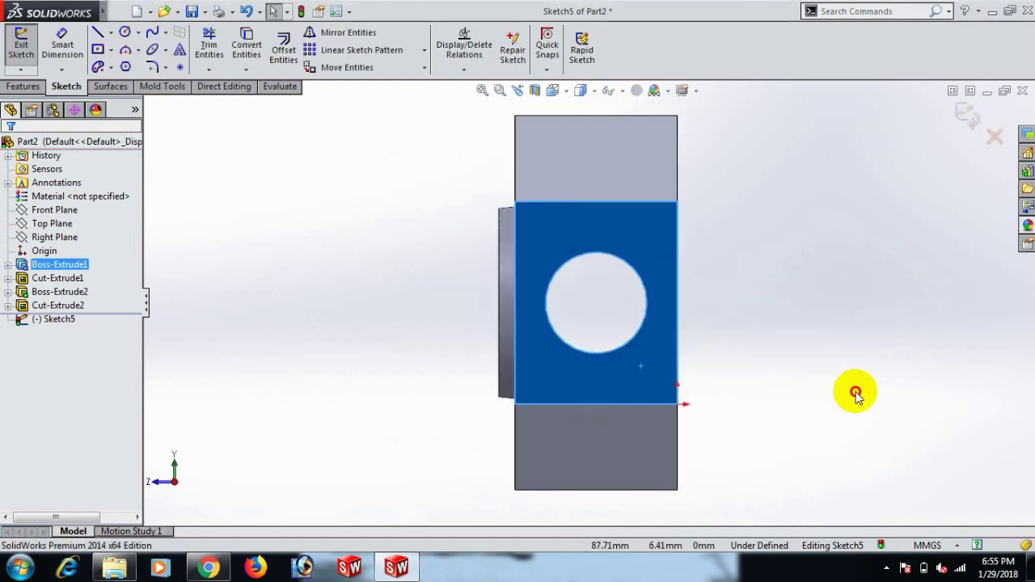
Convert the Ø50 hole edge and offset it 9 mm outward.
left_click(635, 342)
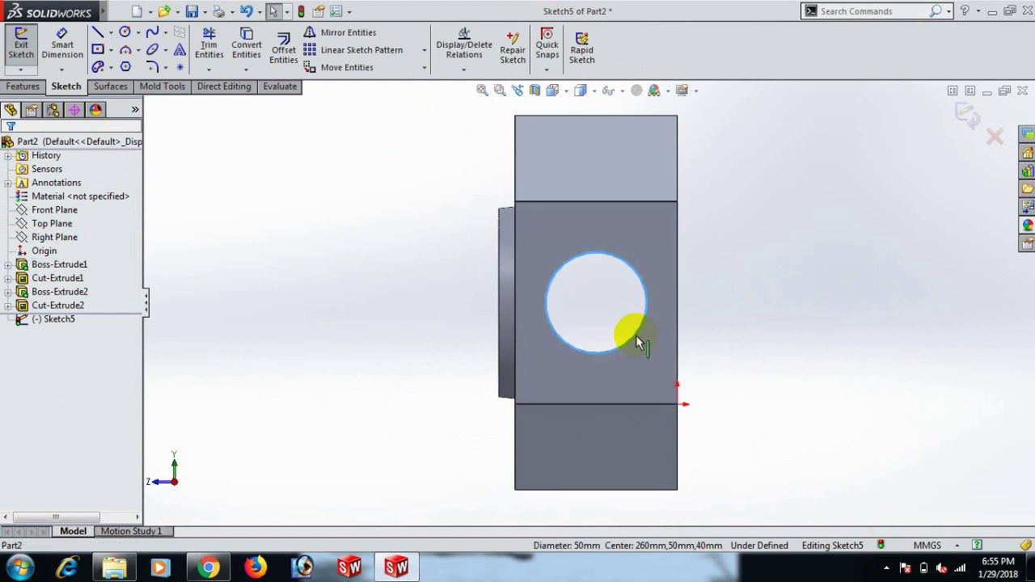
left_click(240, 52)
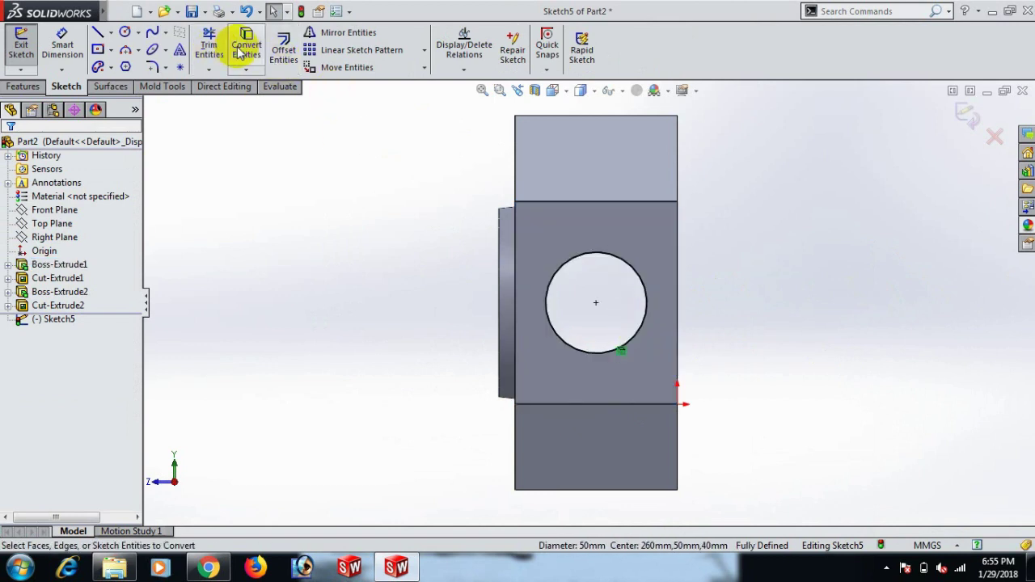
left_click(283, 49)
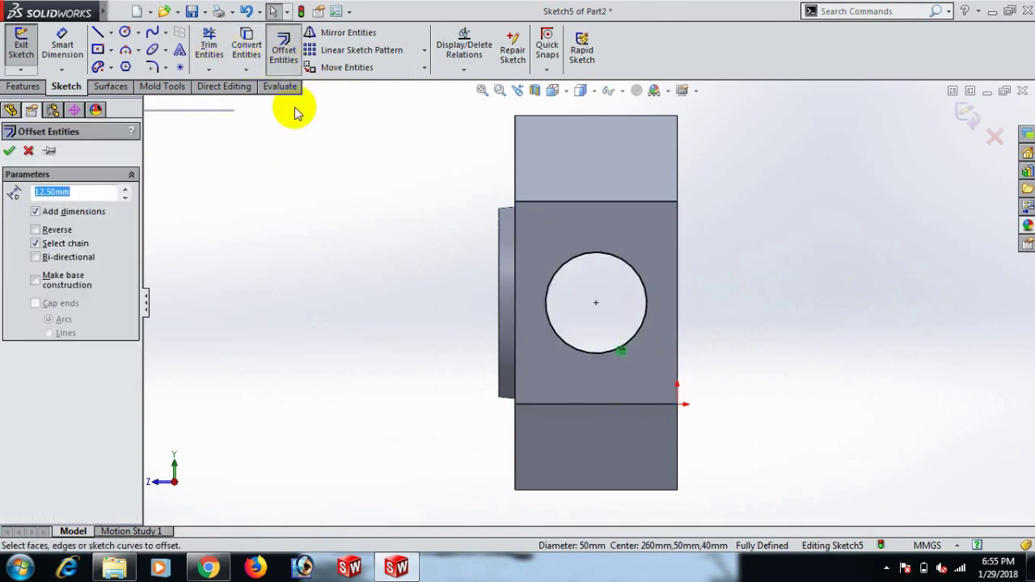
left_click(584, 351)
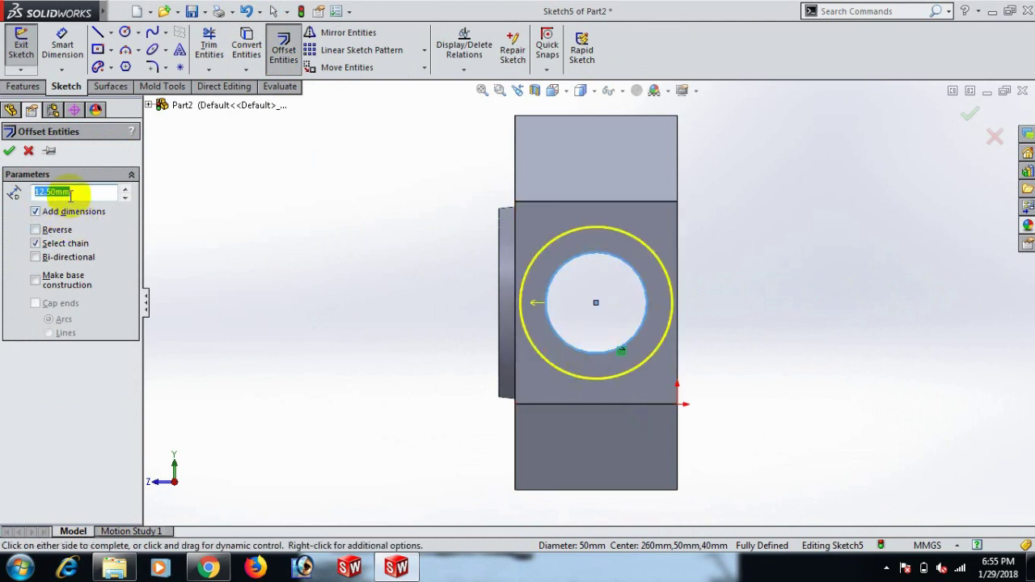
key("Return")
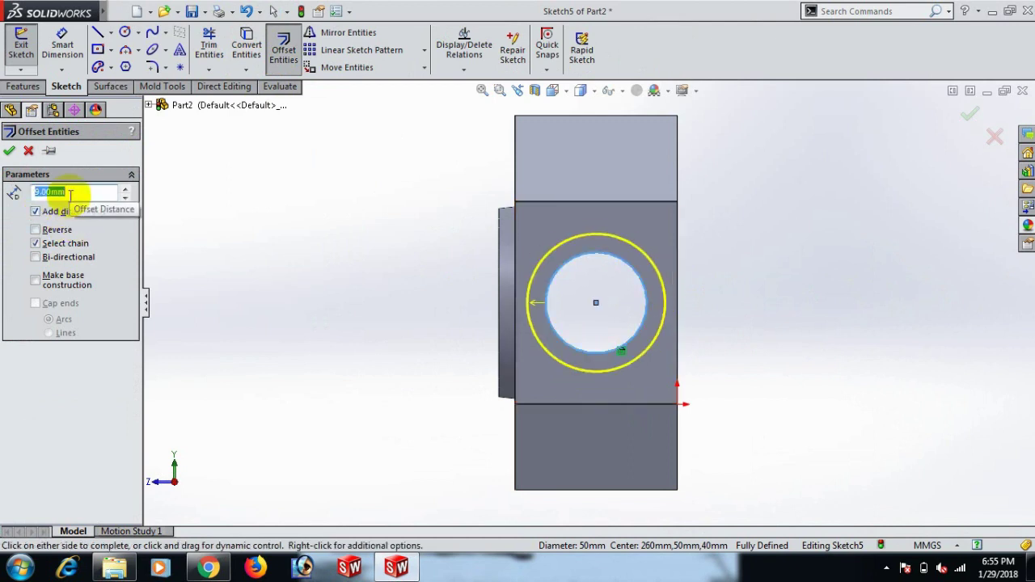
left_click(10, 150)
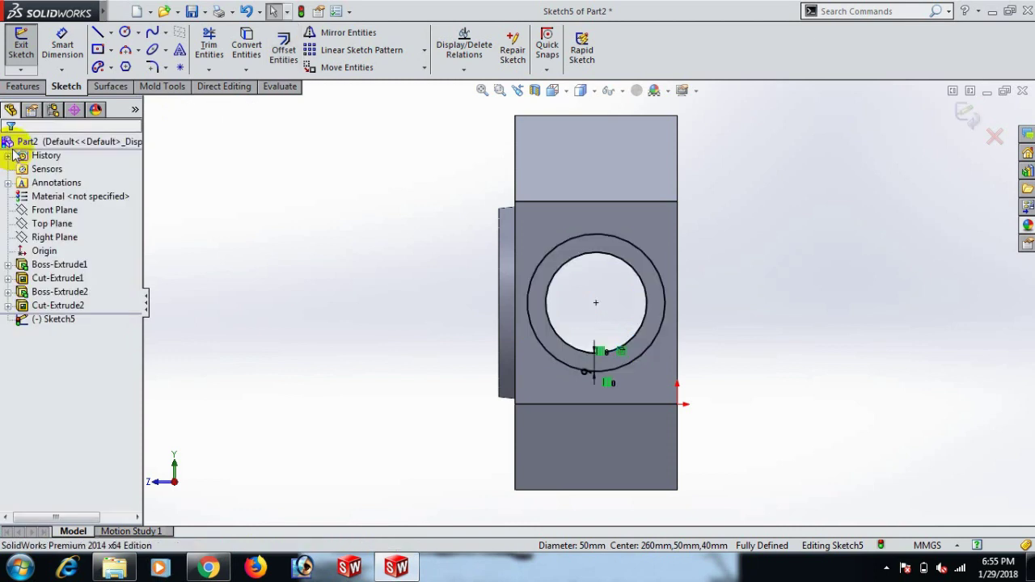
middle_click_drag(693, 253, 641, 291)
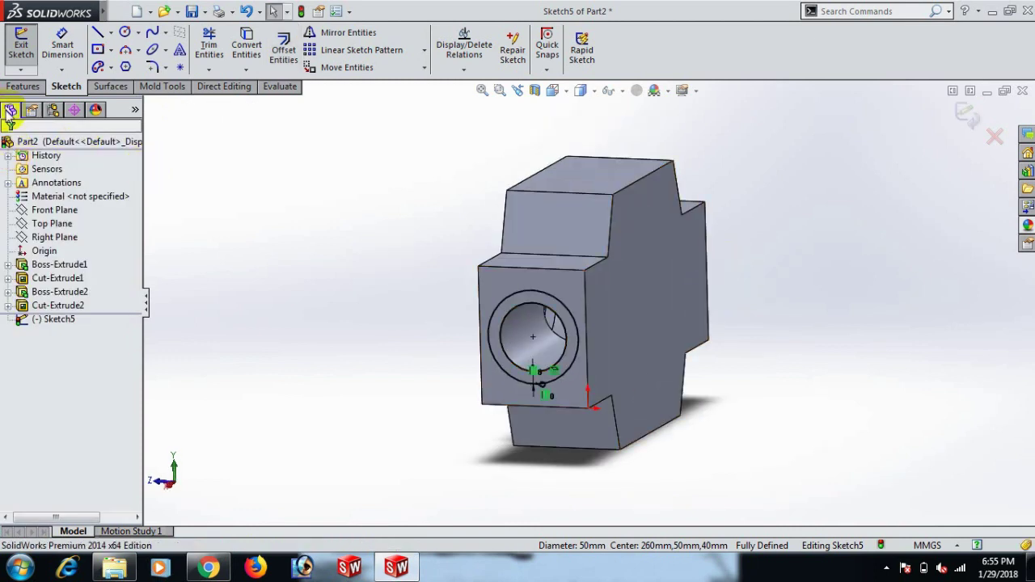
Extrude the end-face ring 8 mm with a 6° draft as Boss-Extrude3.
left_click(22, 86)
left_click(28, 49)
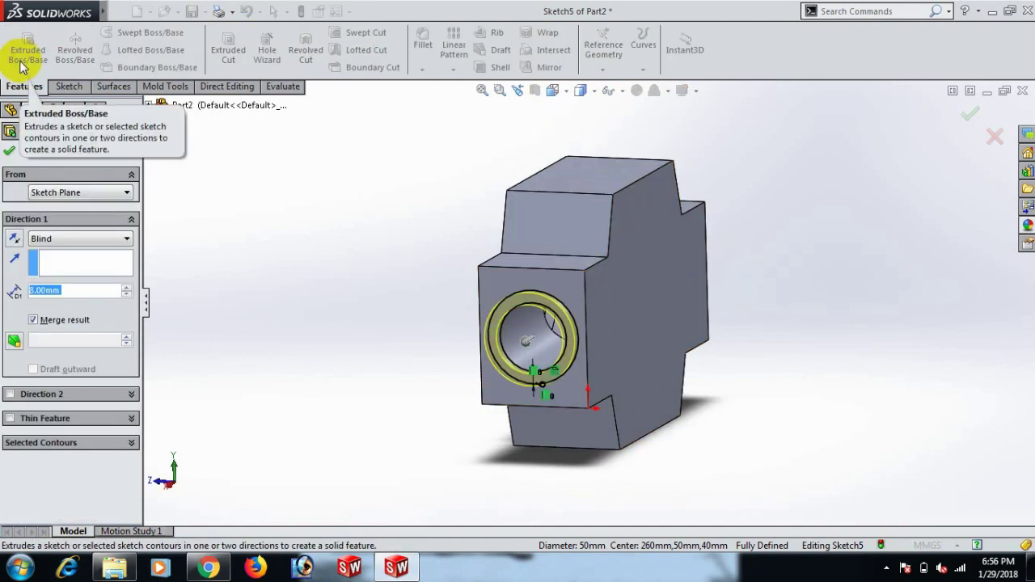
middle_click_drag(311, 336, 250, 349)
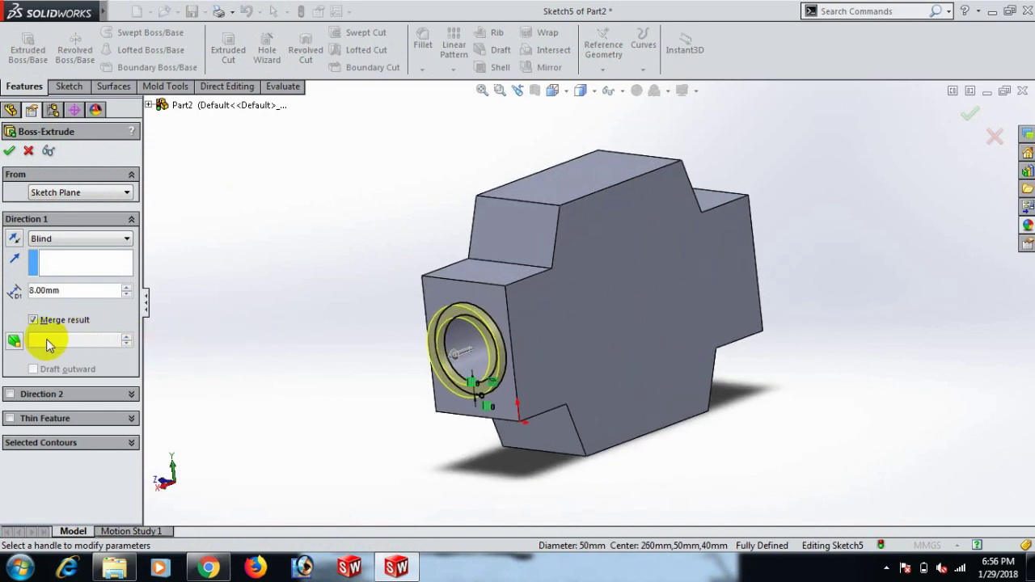
left_click(16, 341)
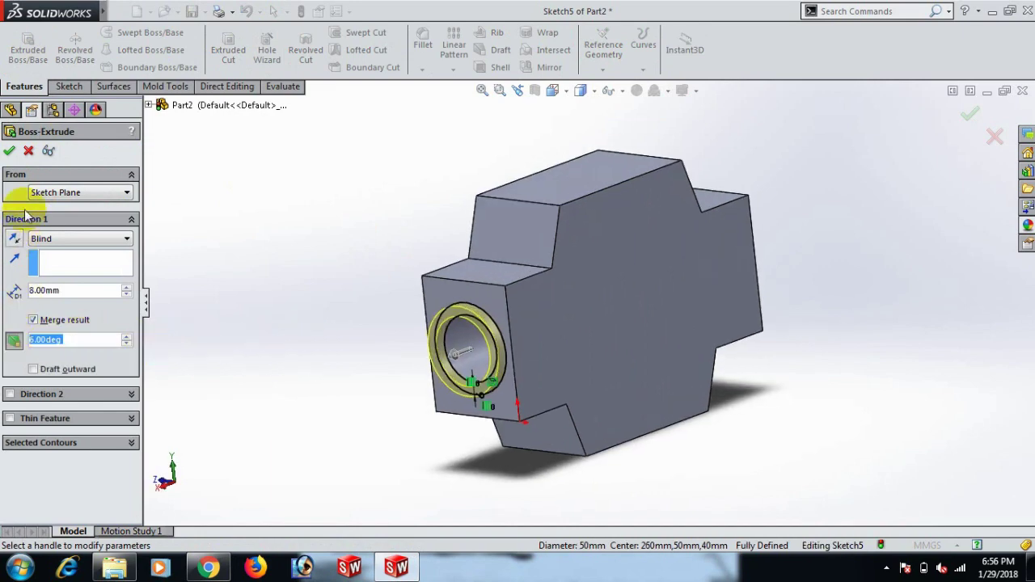
left_click(8, 151)
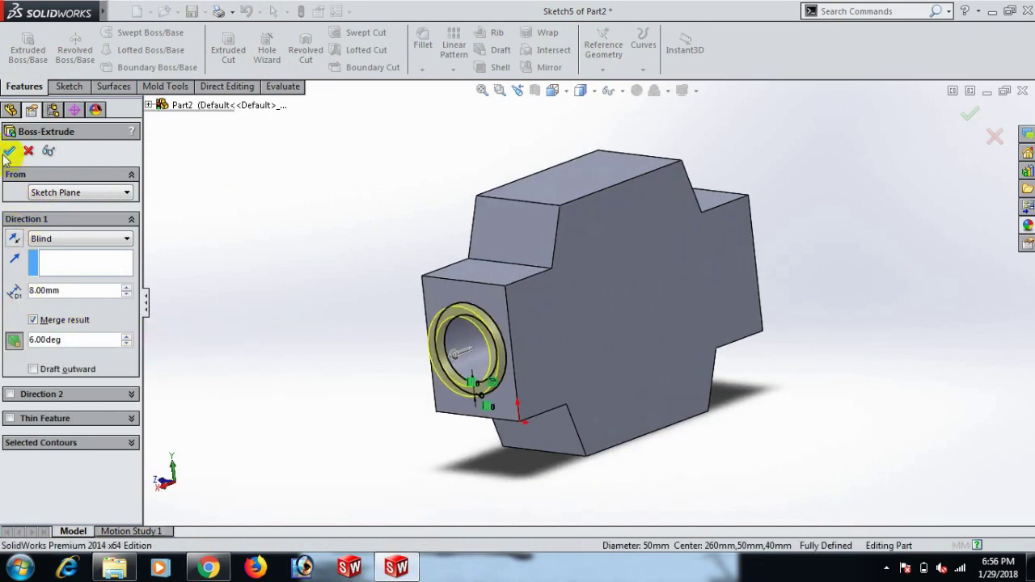
middle_click_drag(795, 347, 920, 369)
Create Plane1 offset 130 mm from the Right Plane.
left_click(38, 225)
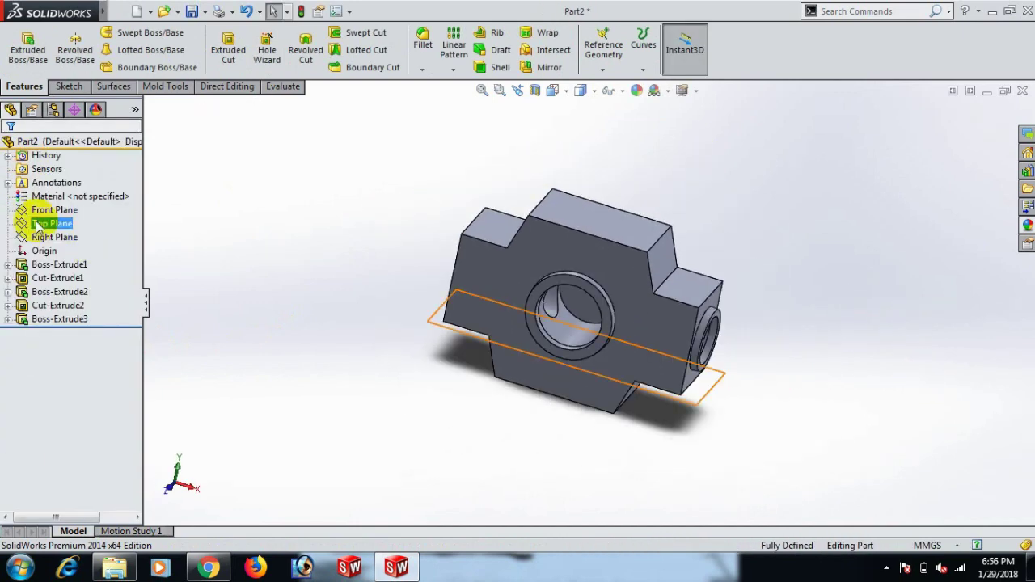
left_click(56, 238)
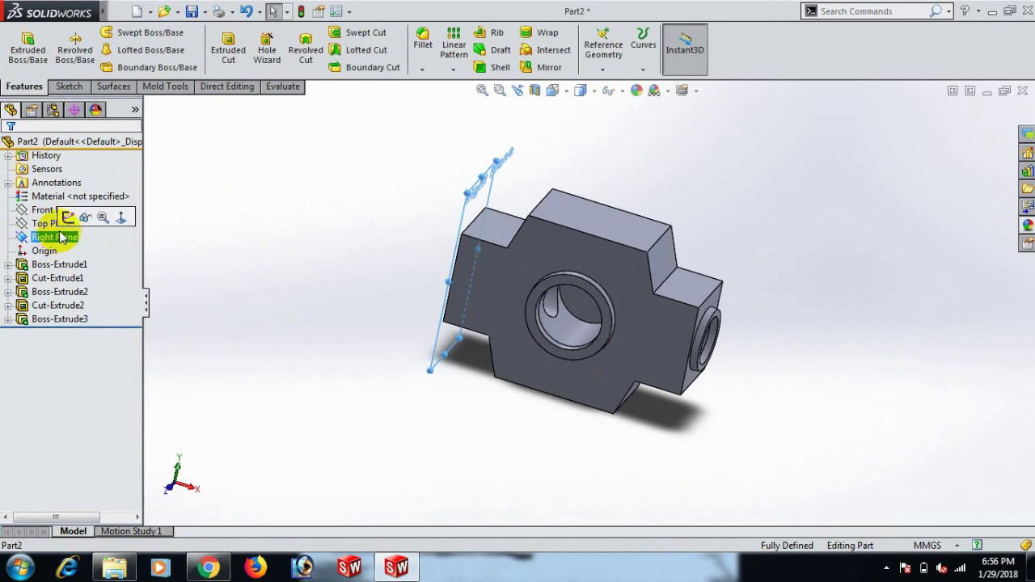
left_click(603, 70)
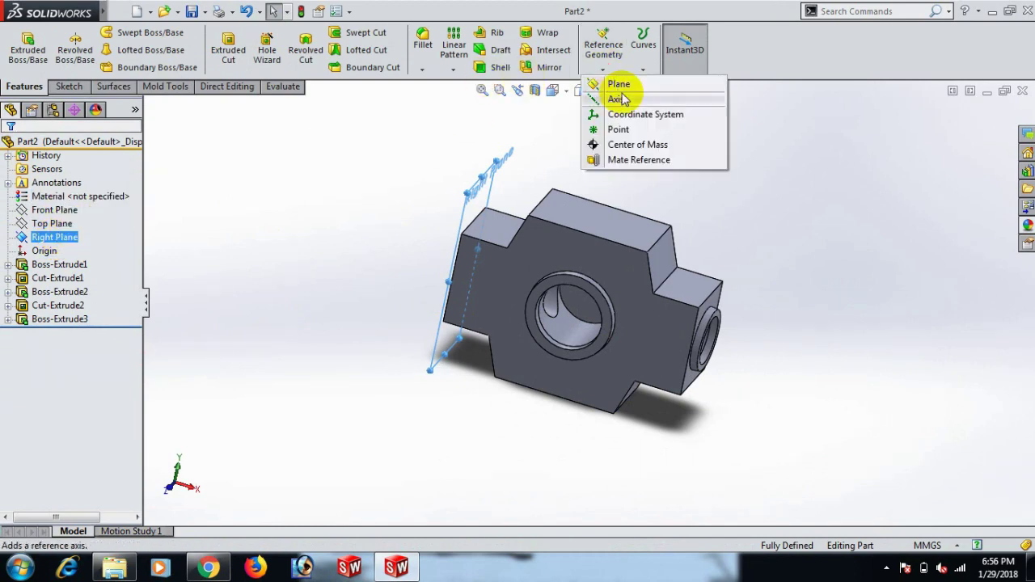
left_click(626, 86)
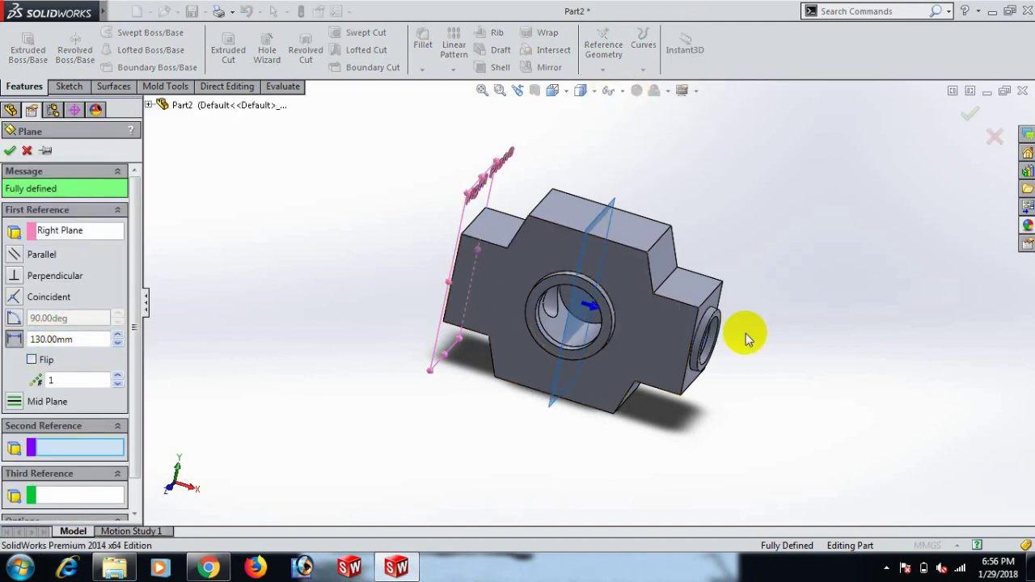
left_click(10, 151)
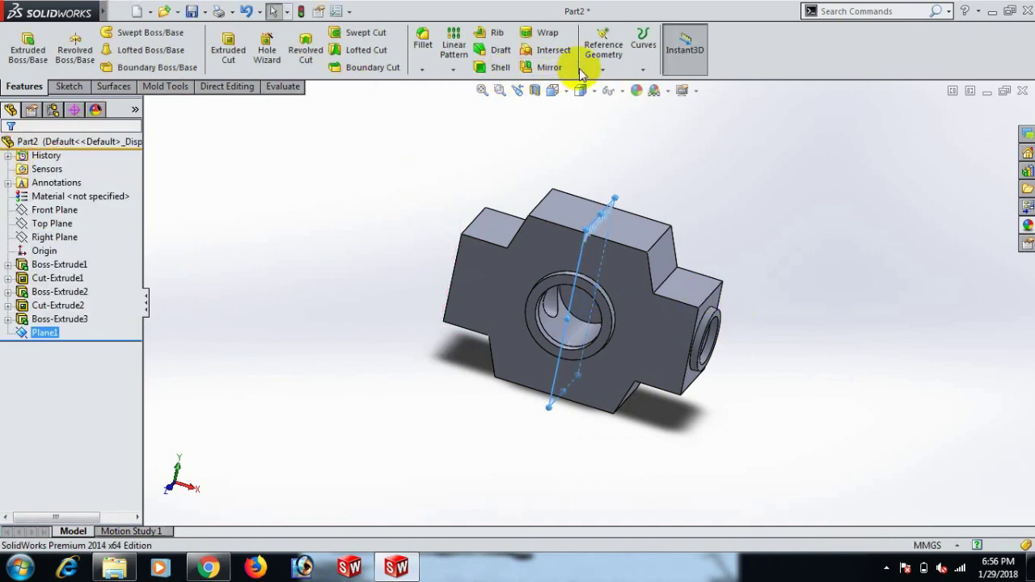
Mirror Boss-Extrude3 across Plane1 onto the opposite side hole.
left_click(546, 69)
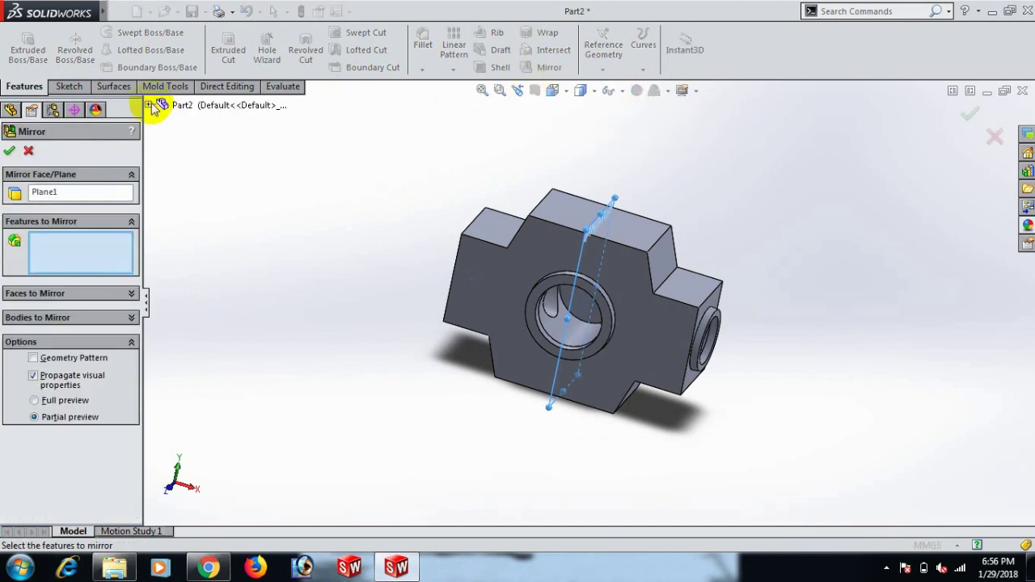
left_click(149, 106)
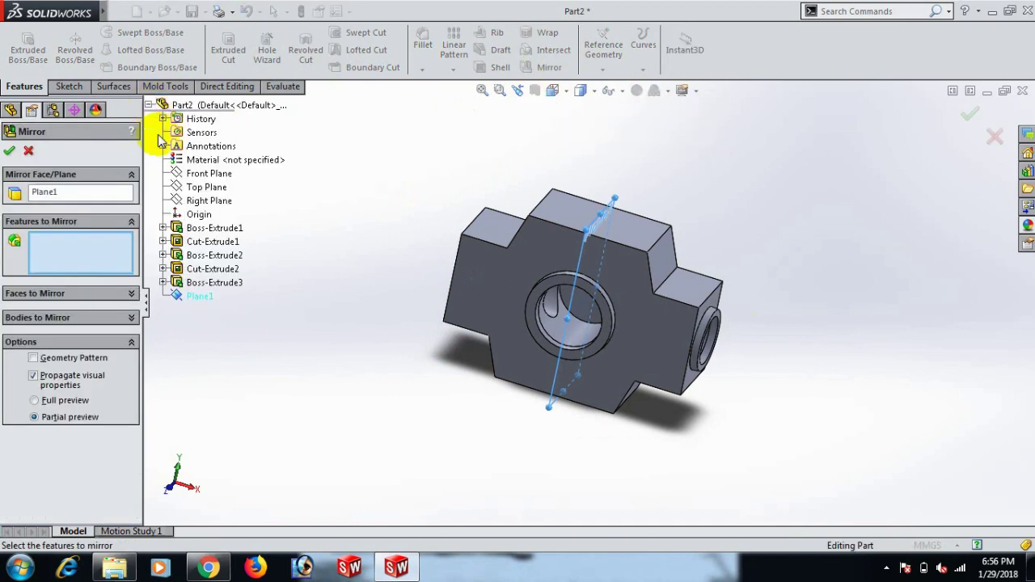
left_click(216, 283)
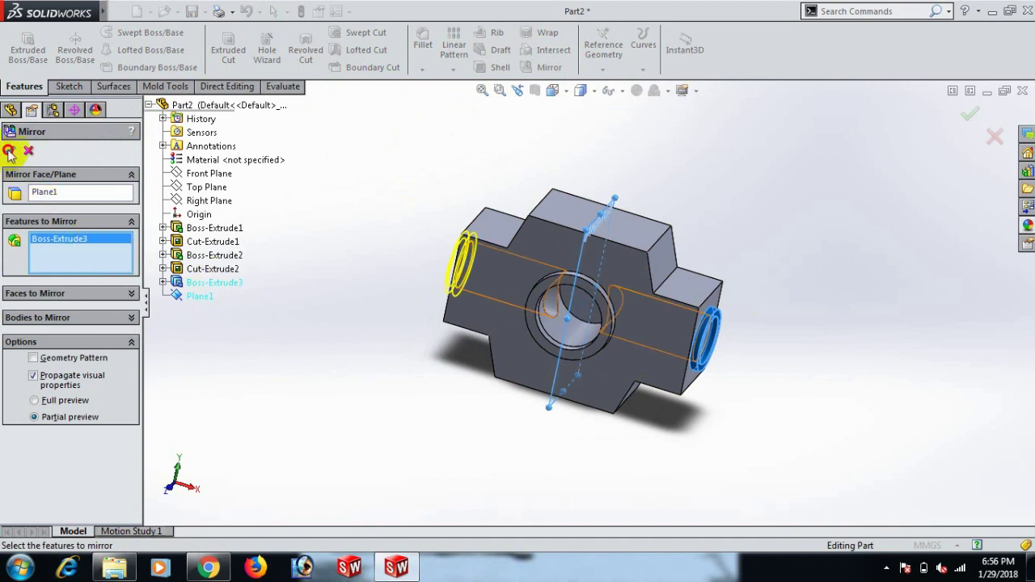
left_click(8, 151)
Hide Plane1 and return the model to the isometric view.
middle_click_drag(874, 316, 866, 342)
scroll(764, 303, "down", 3)
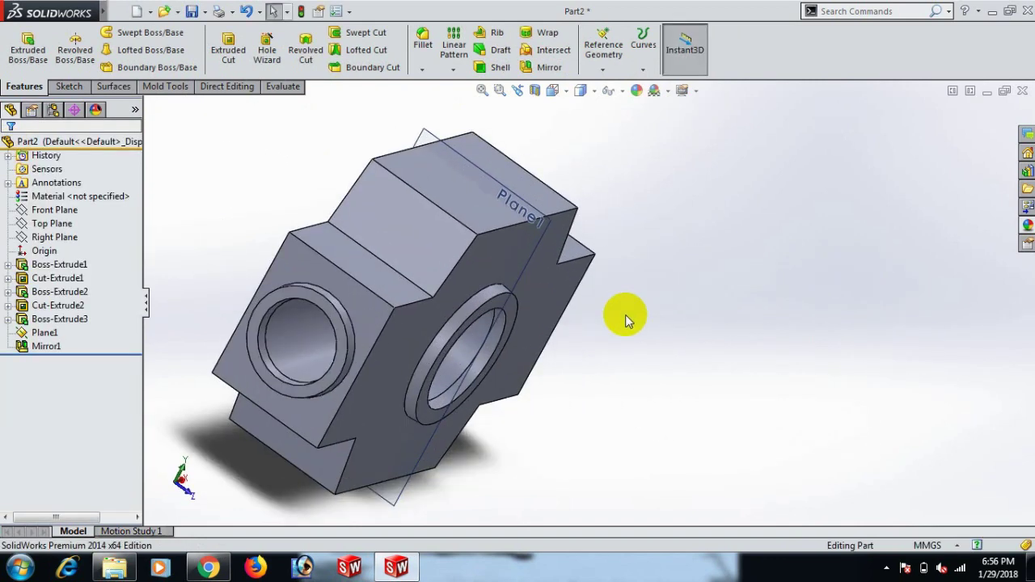
left_click(395, 499)
left_click(469, 450)
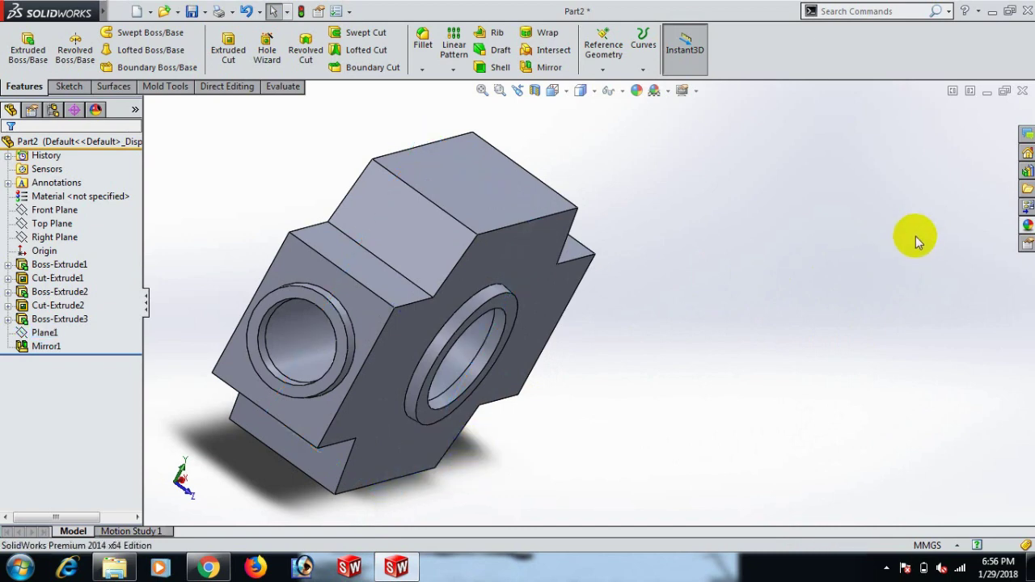
key("space")
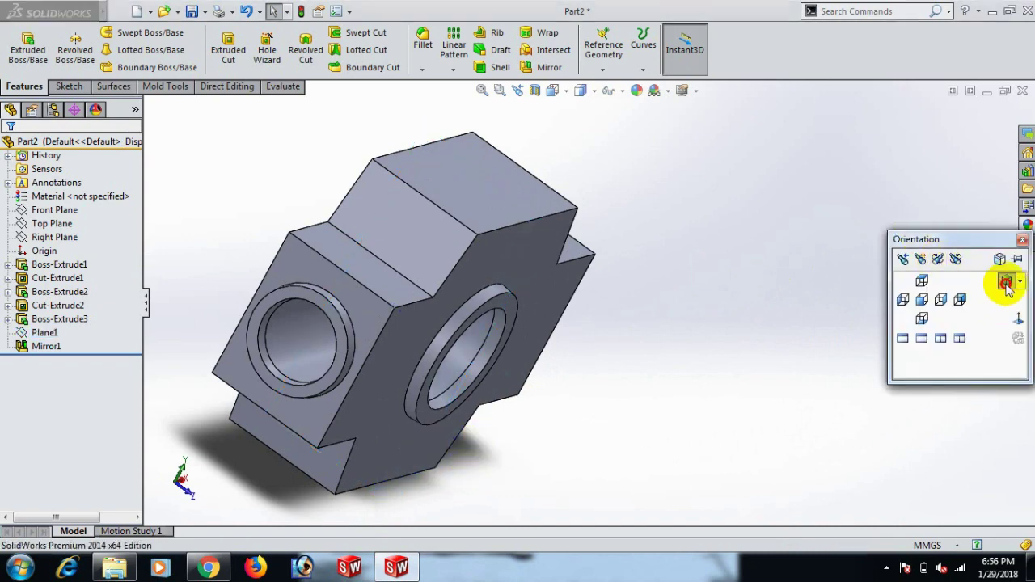
left_click(1005, 283)
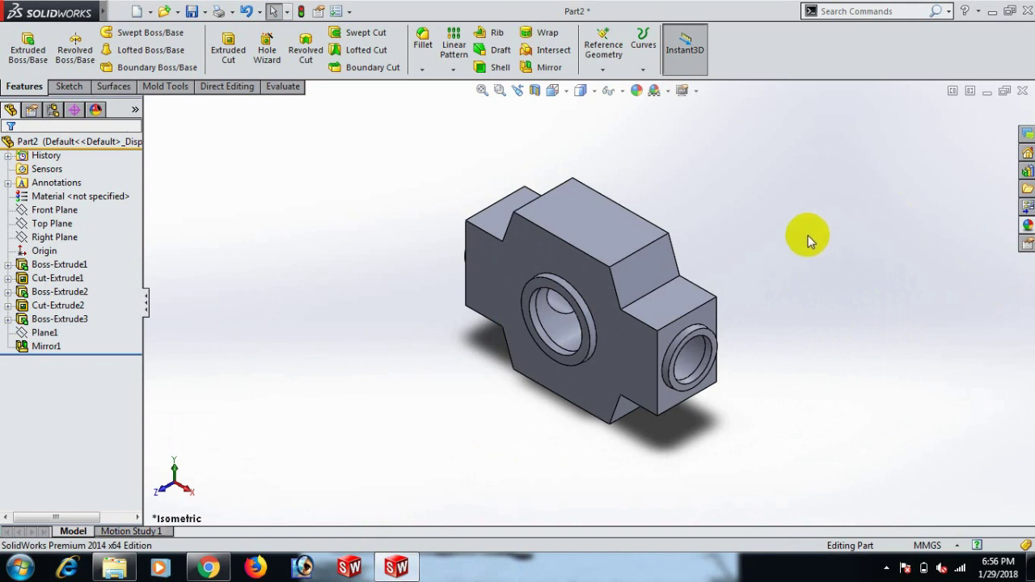
Assign Ceramic Porcelain from the Other Non-metals library category as the part's material.
right_click(89, 198)
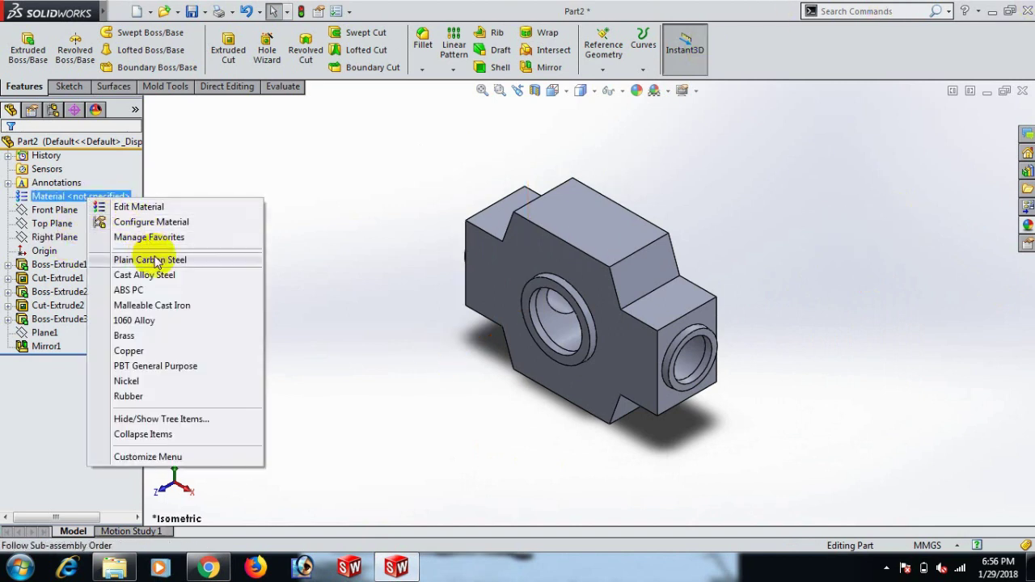
left_click(137, 207)
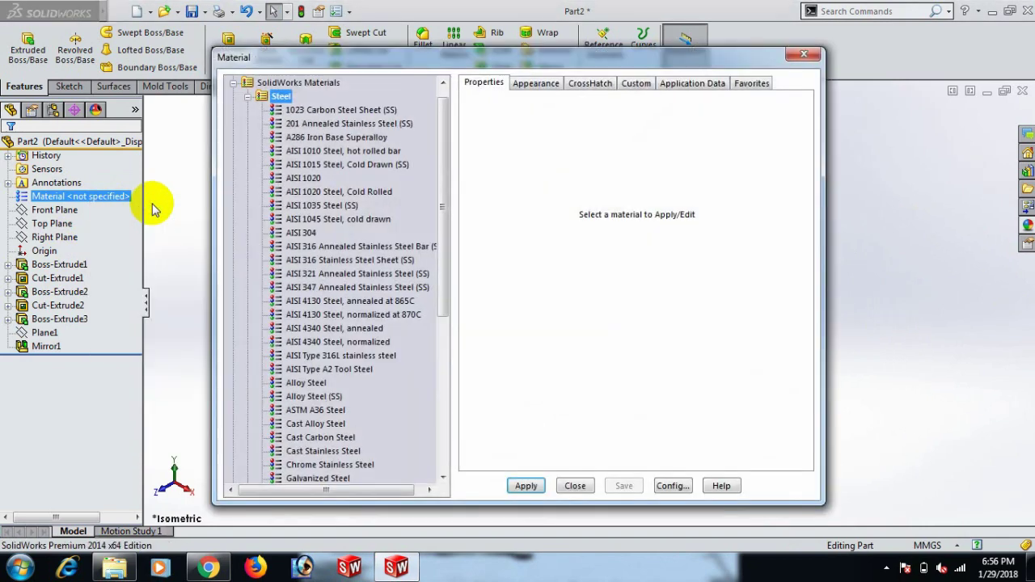
left_click_drag(449, 277, 451, 433)
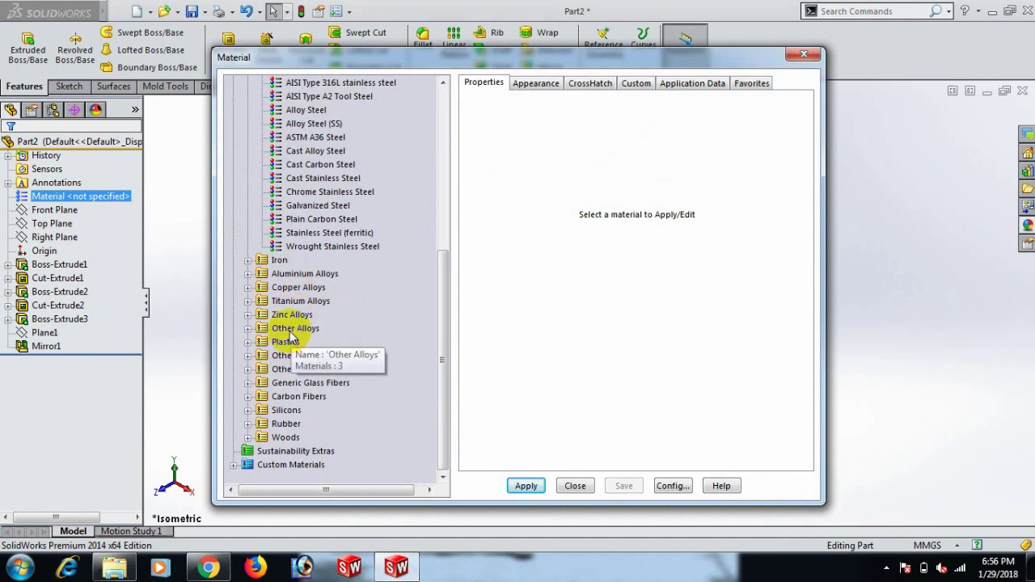
left_click(249, 328)
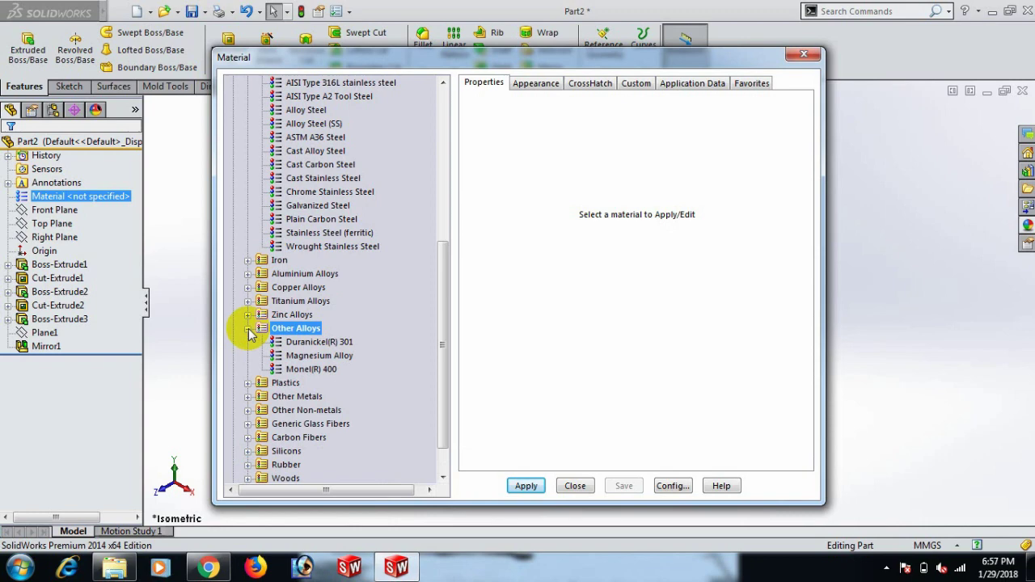
left_click(249, 397)
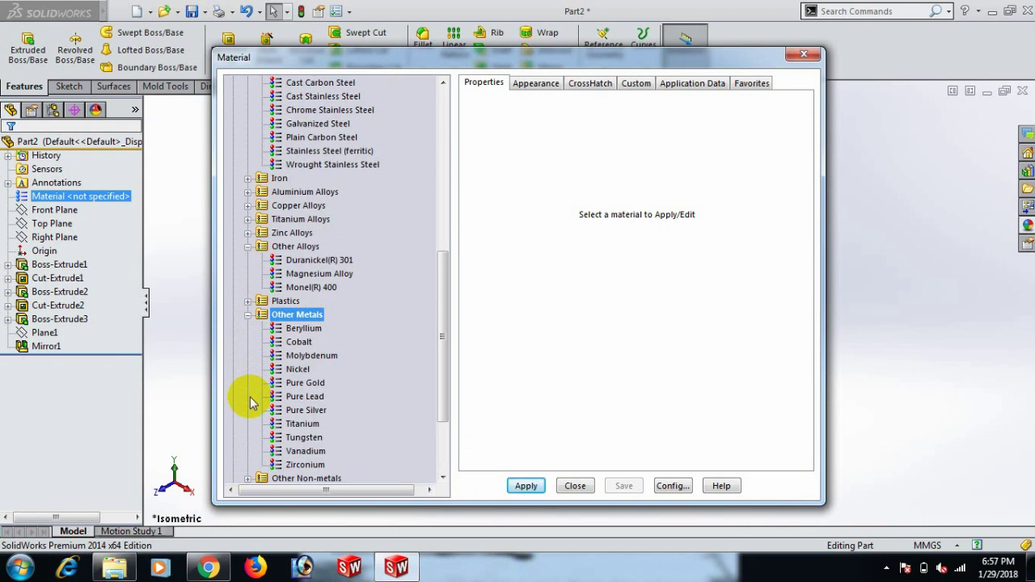
scroll(338, 379, "down", 1)
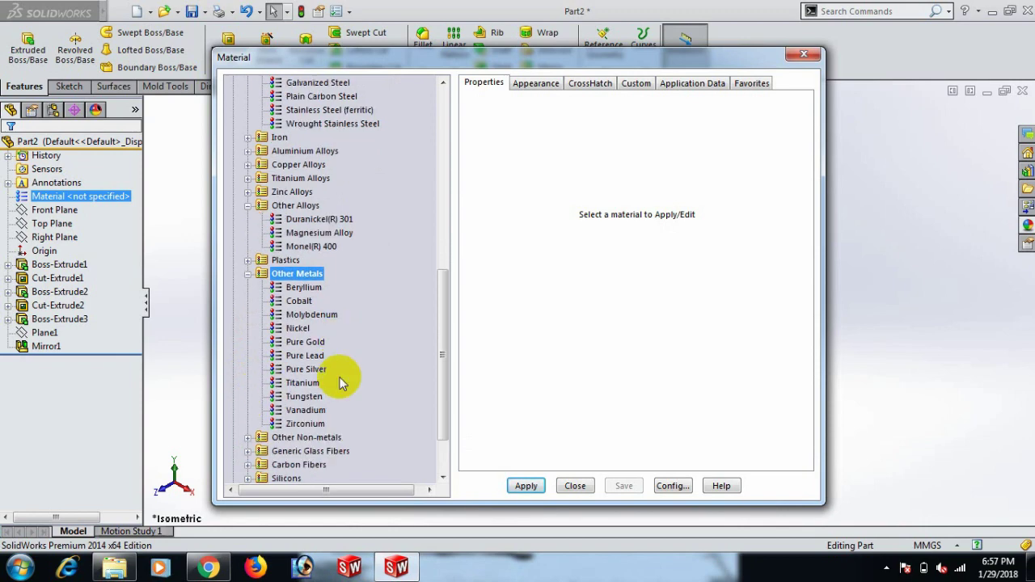
left_click(248, 437)
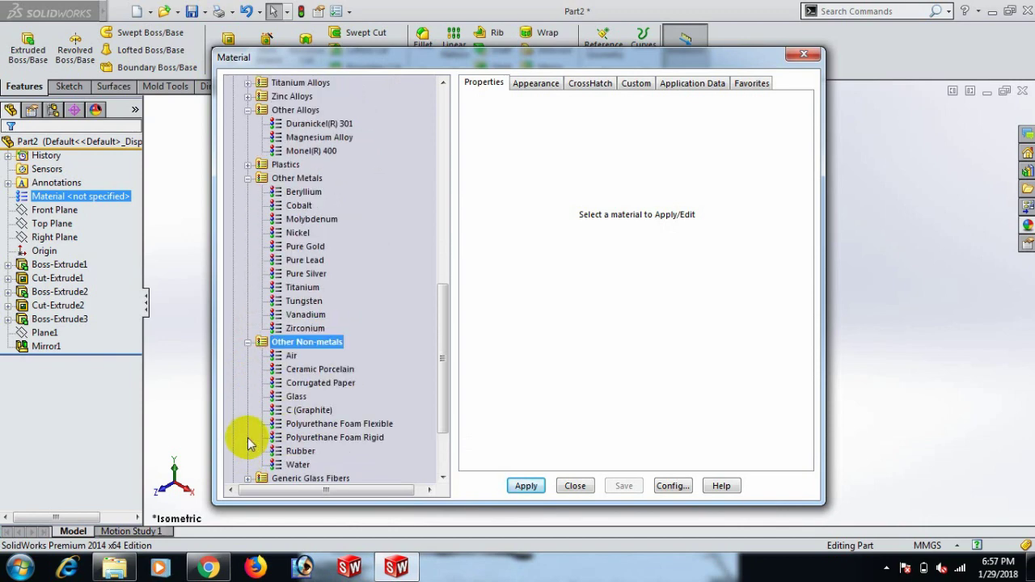
left_click(323, 370)
left_click(526, 485)
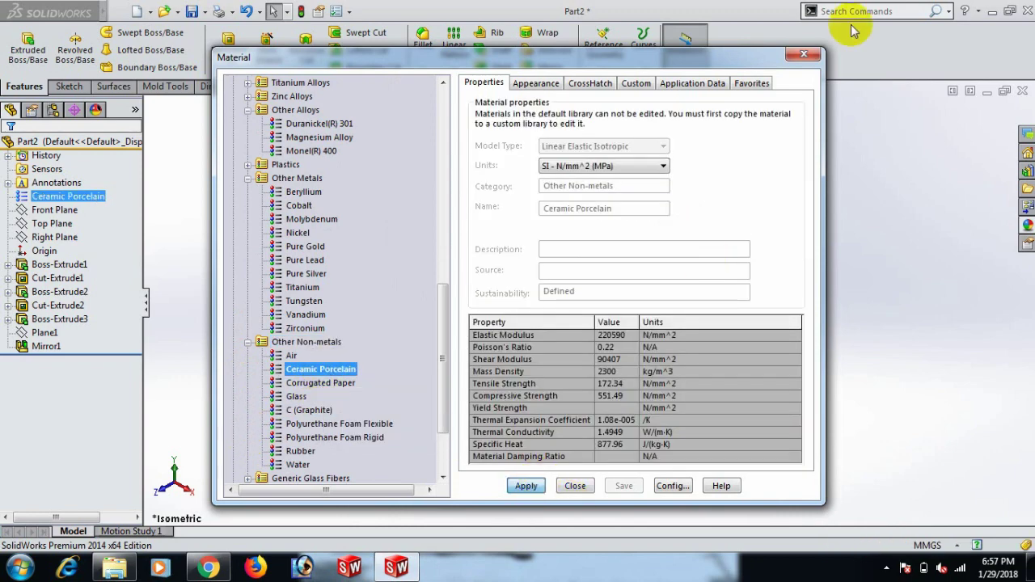
left_click(804, 54)
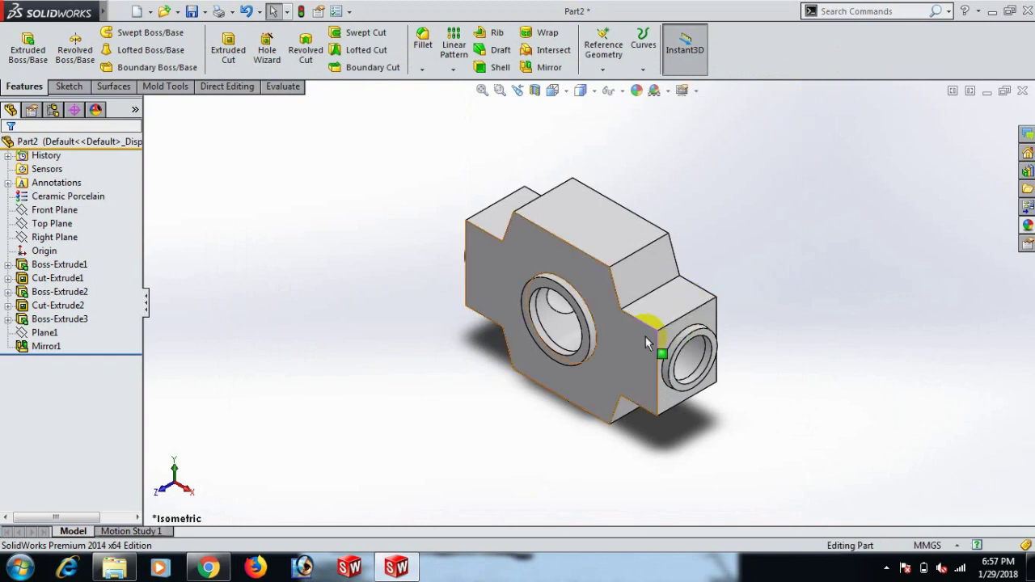
Apply an orange colour appearance to the whole part, Part2, rather than a single face.
right_click(648, 356)
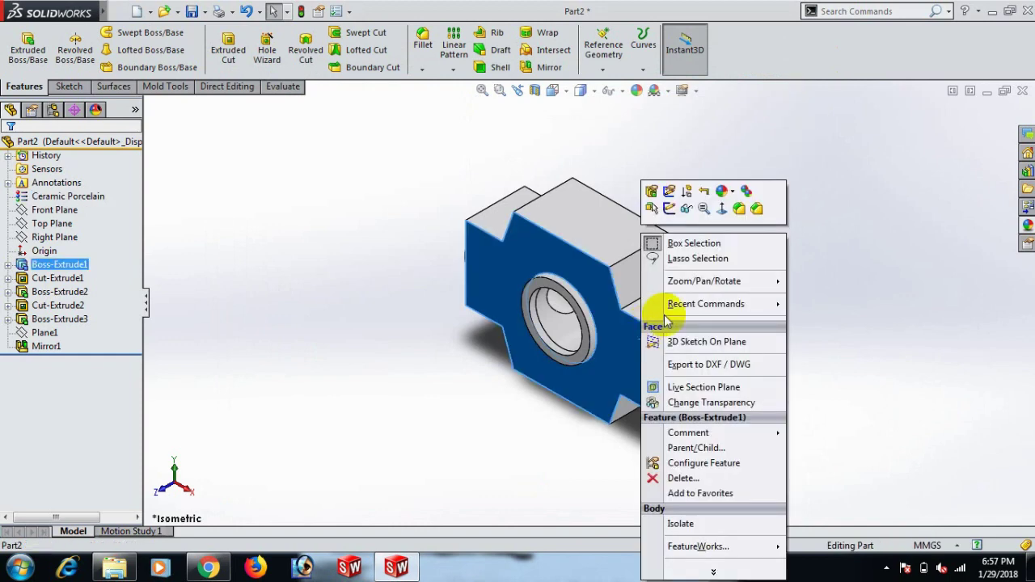
left_click(733, 197)
left_click(724, 252)
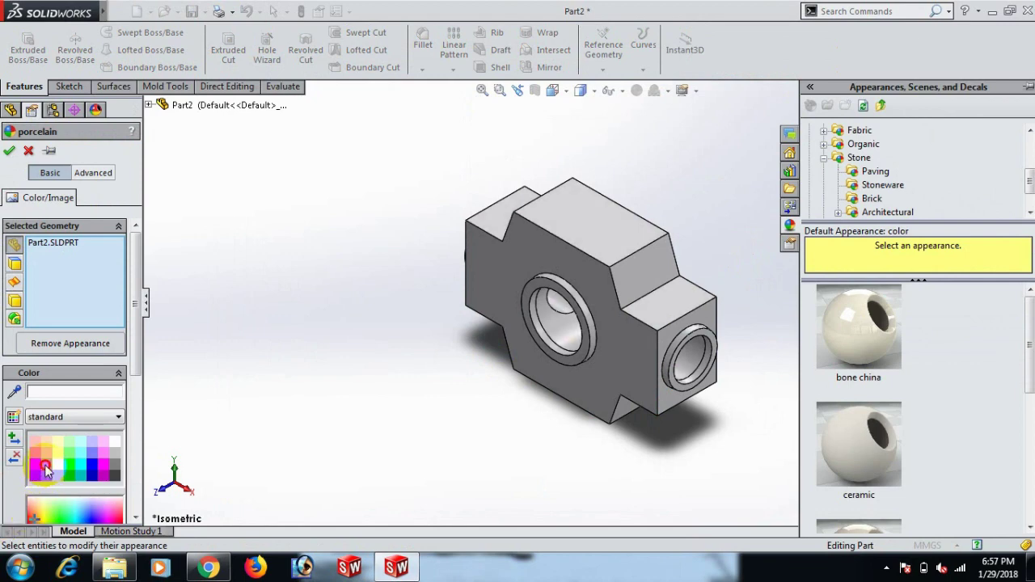
left_click(44, 469)
left_click(8, 150)
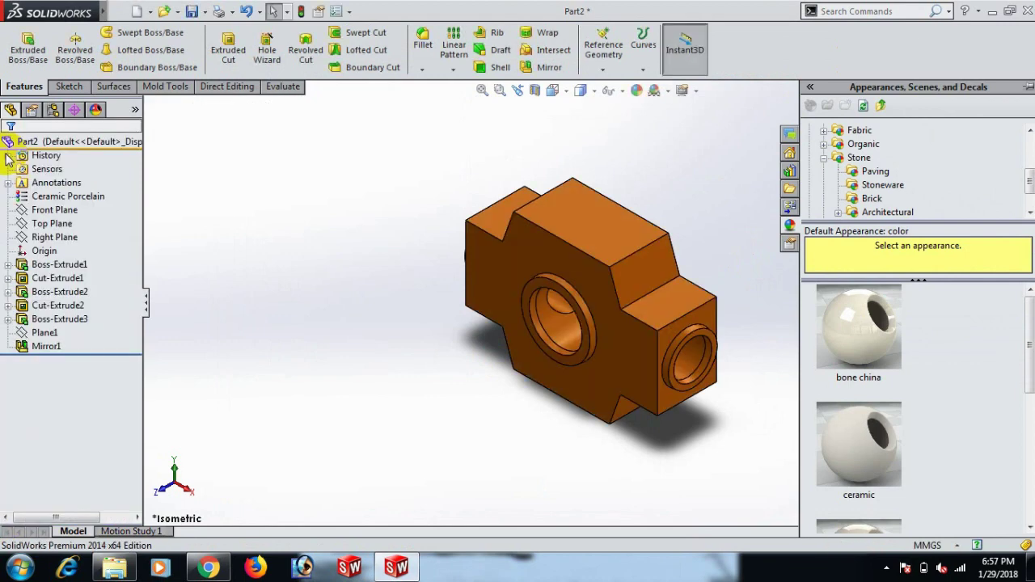